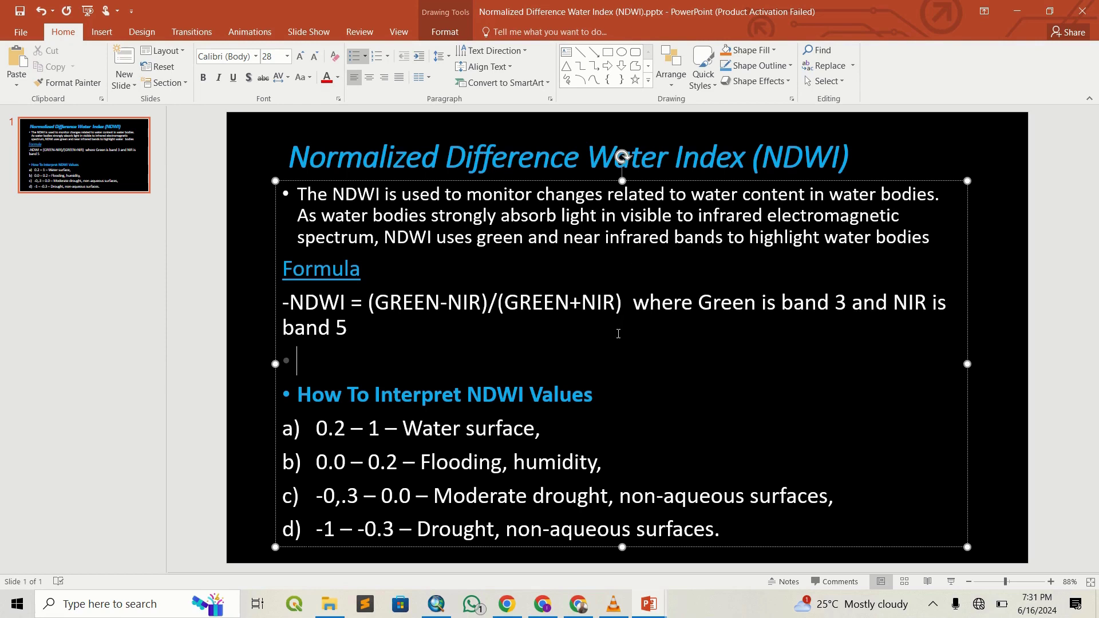
# Walk through the NDWI formula slide, highlighting GREEN-NIR and the water-surface and flooding lines.
pyautogui.click(858, 163)
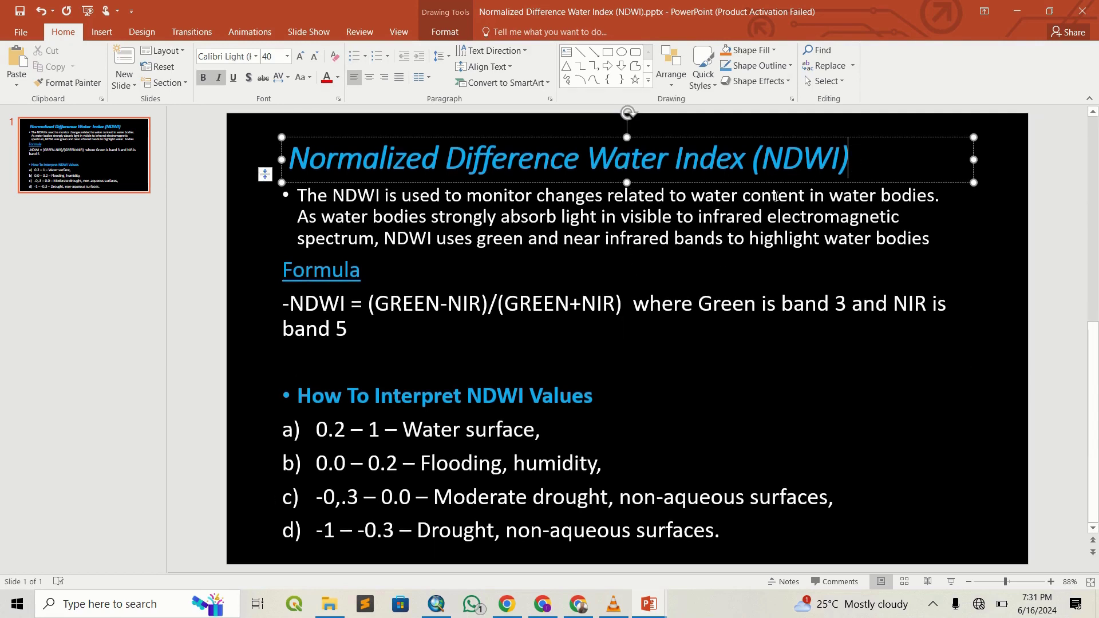
pyautogui.click(445, 327)
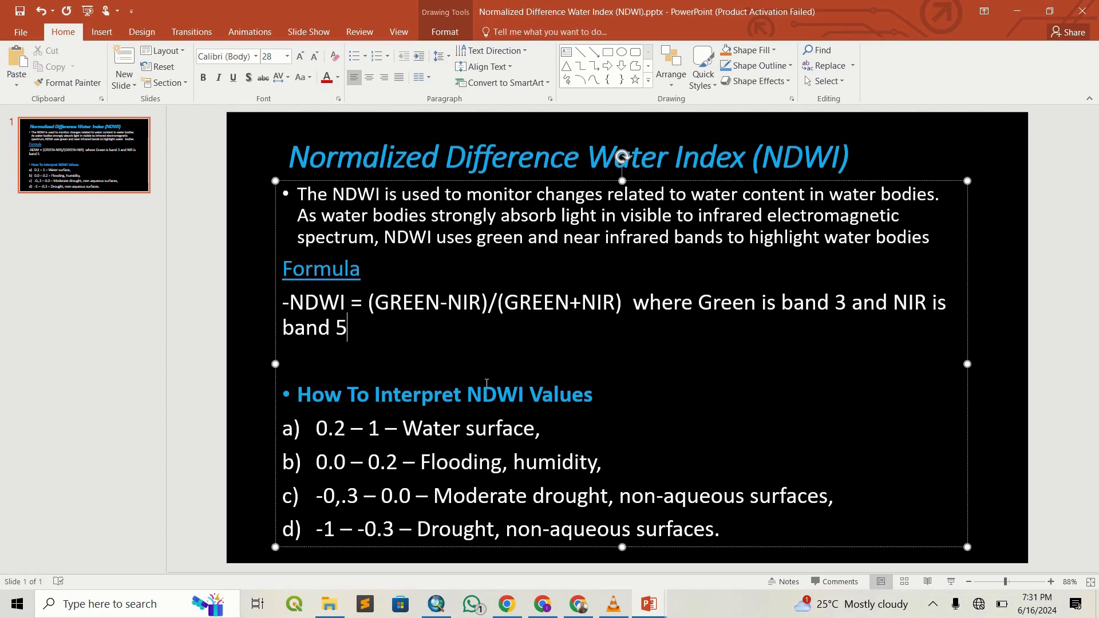
pyautogui.click(533, 265)
pyautogui.click(362, 320)
pyautogui.moveTo(374, 304); pyautogui.dragTo(482, 303)
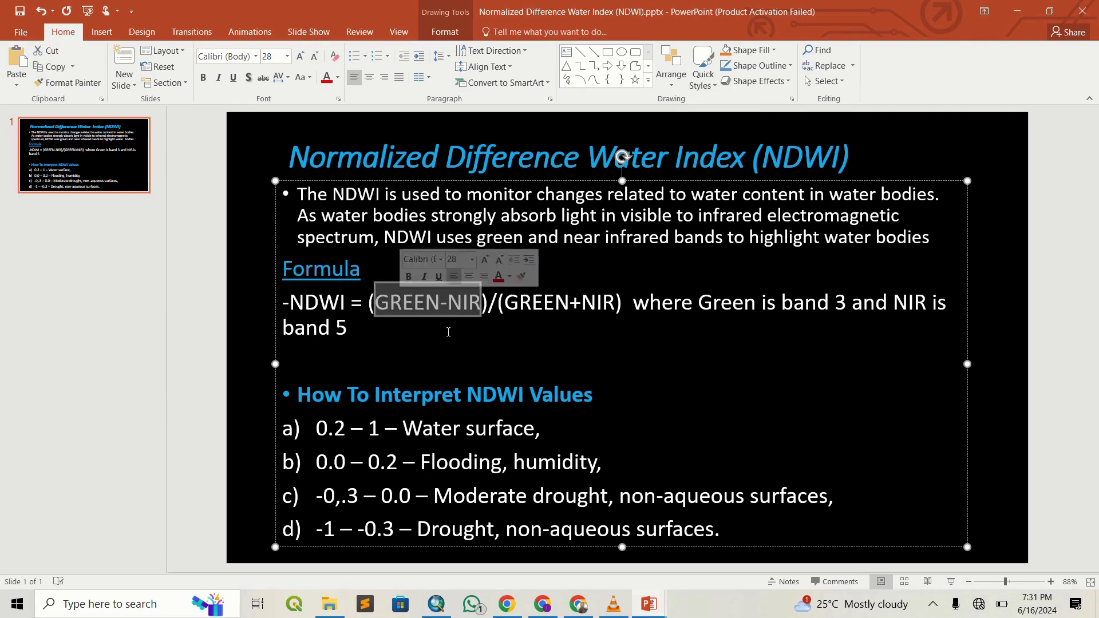
pyautogui.press('Down')
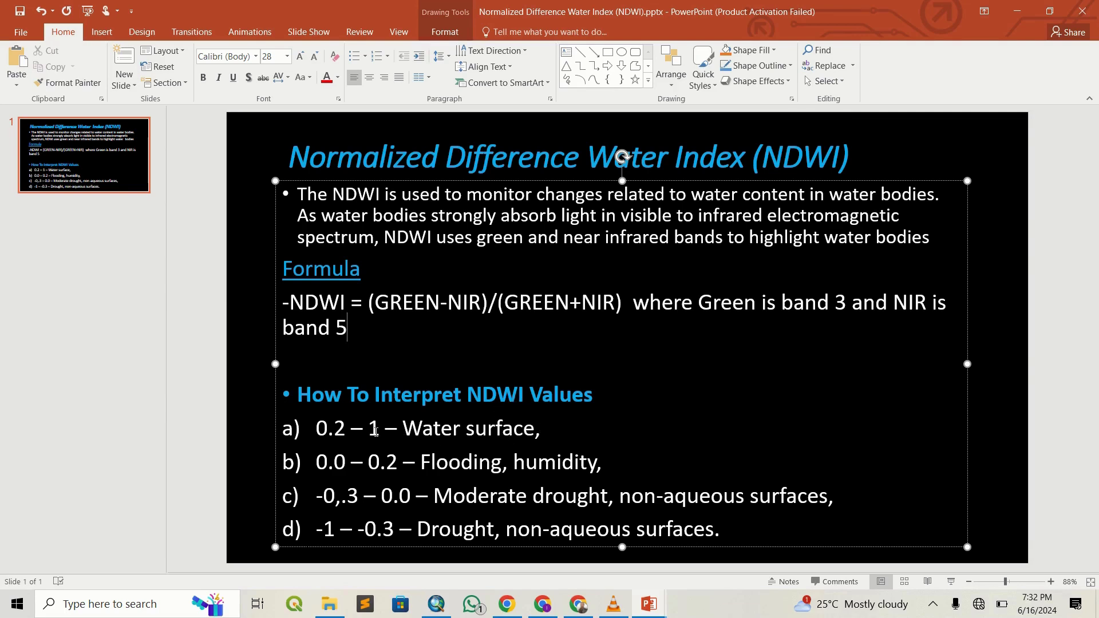
pyautogui.moveTo(580, 458); pyautogui.dragTo(329, 431)
pyautogui.click(421, 429)
# Expand band_5 (4507 to 47220) and band_3 in ArcMap, and toggle band_5 to compare them.
pyautogui.click(436, 604)
pyautogui.moveTo(502, 490); pyautogui.dragTo(499, 489)
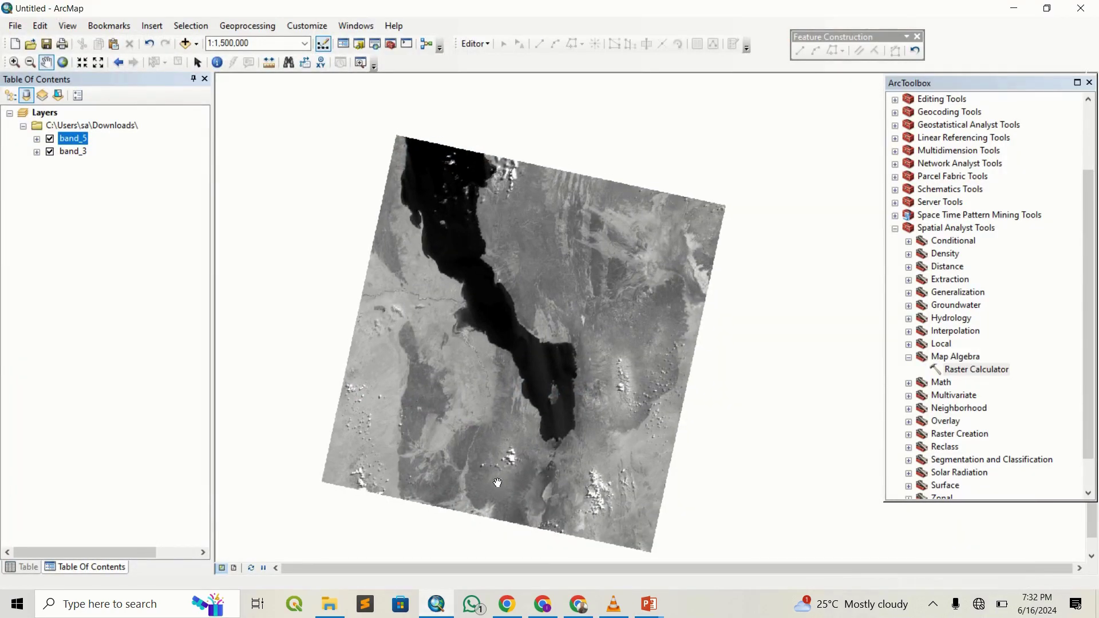
pyautogui.click(37, 139)
pyautogui.click(36, 216)
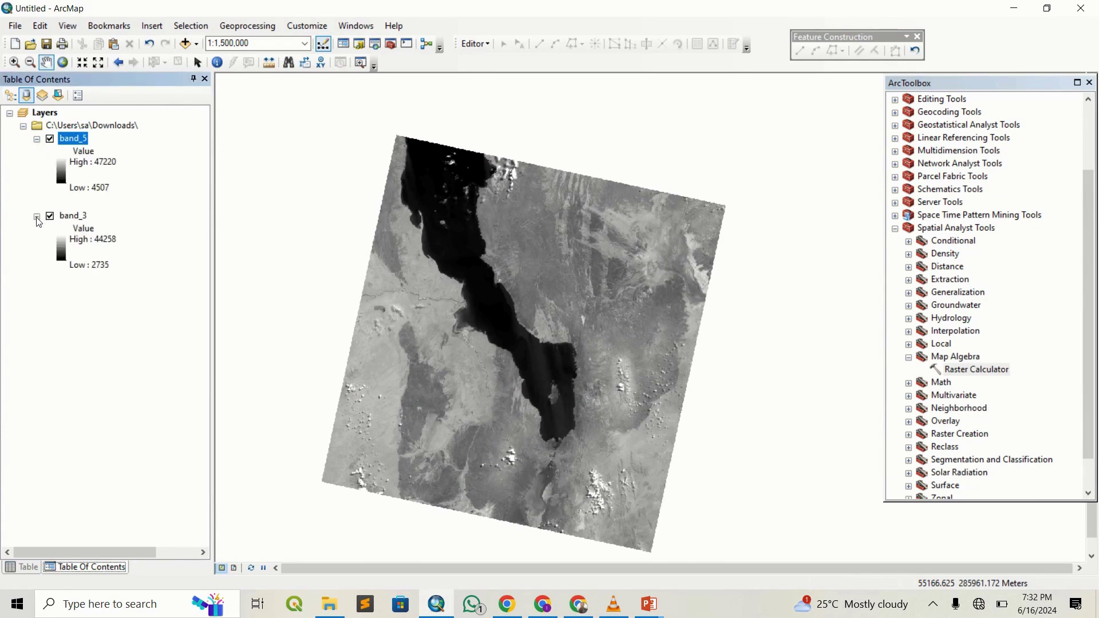
pyautogui.moveTo(502, 302); pyautogui.dragTo(458, 309)
pyautogui.click(50, 139)
pyautogui.click(50, 139)
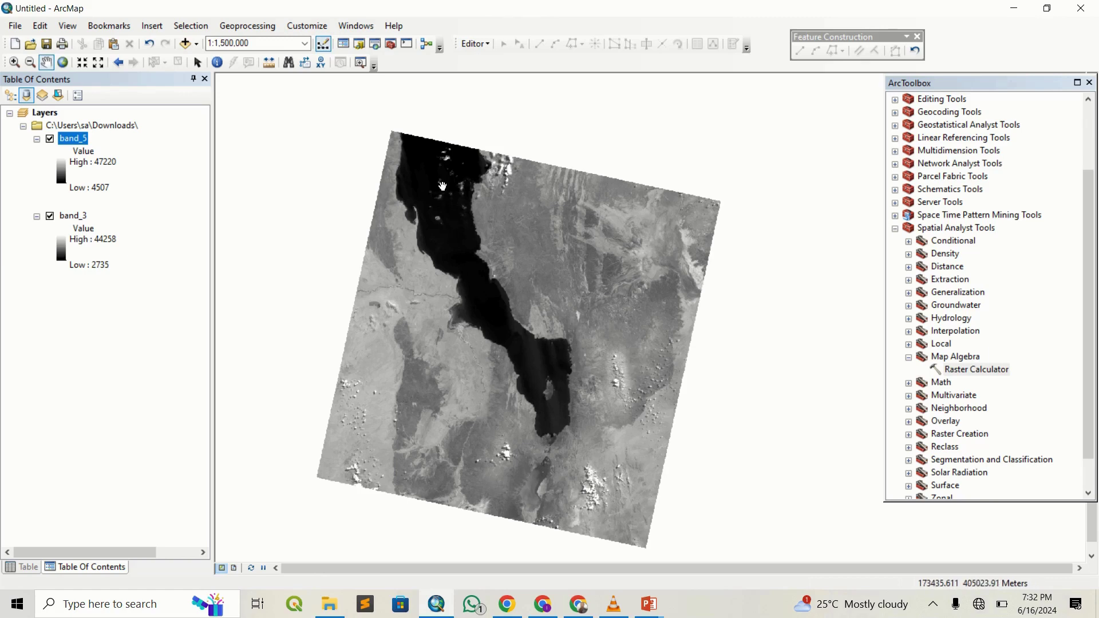
pyautogui.moveTo(564, 411); pyautogui.dragTo(554, 398)
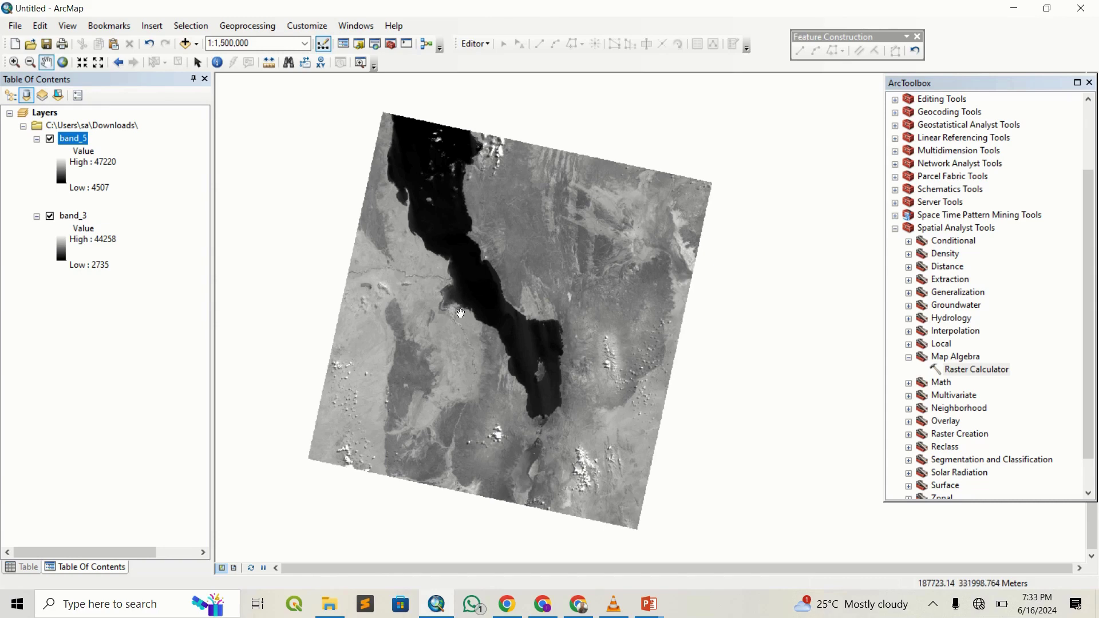
# Open the Raster Calculator and pick band_3 and band_5 from its layer list.
pyautogui.click(975, 369)
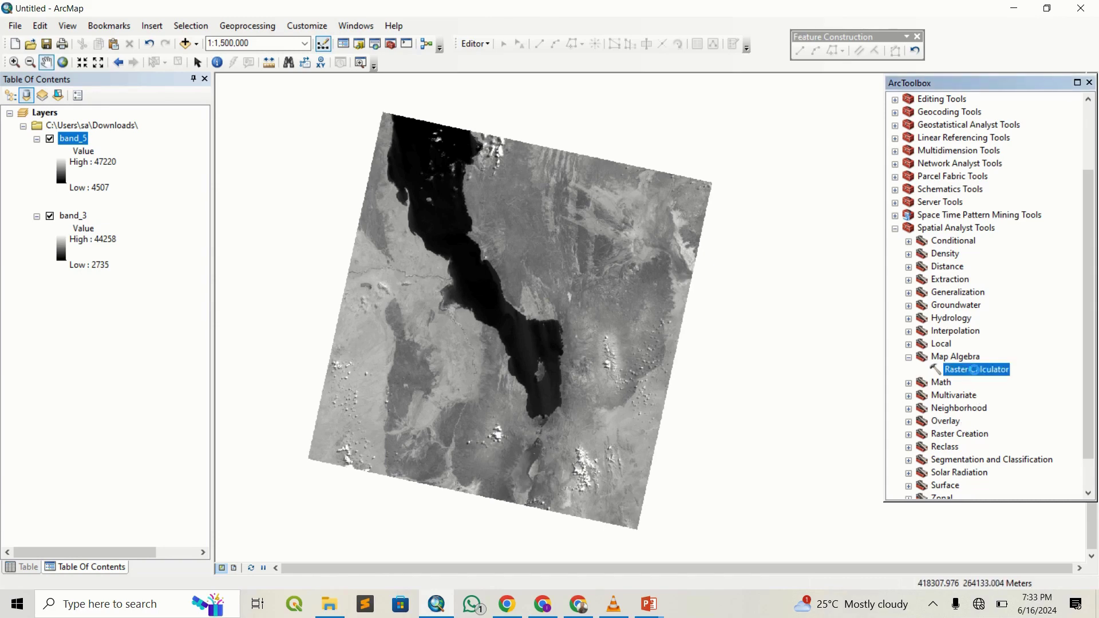
pyautogui.doubleClick(975, 369)
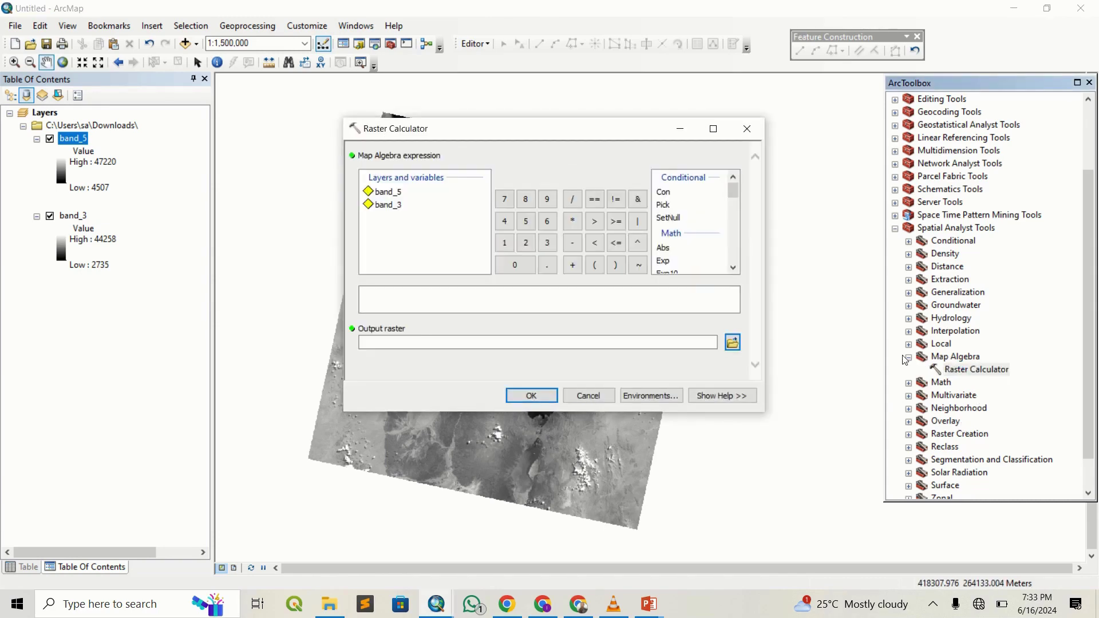
pyautogui.click(385, 293)
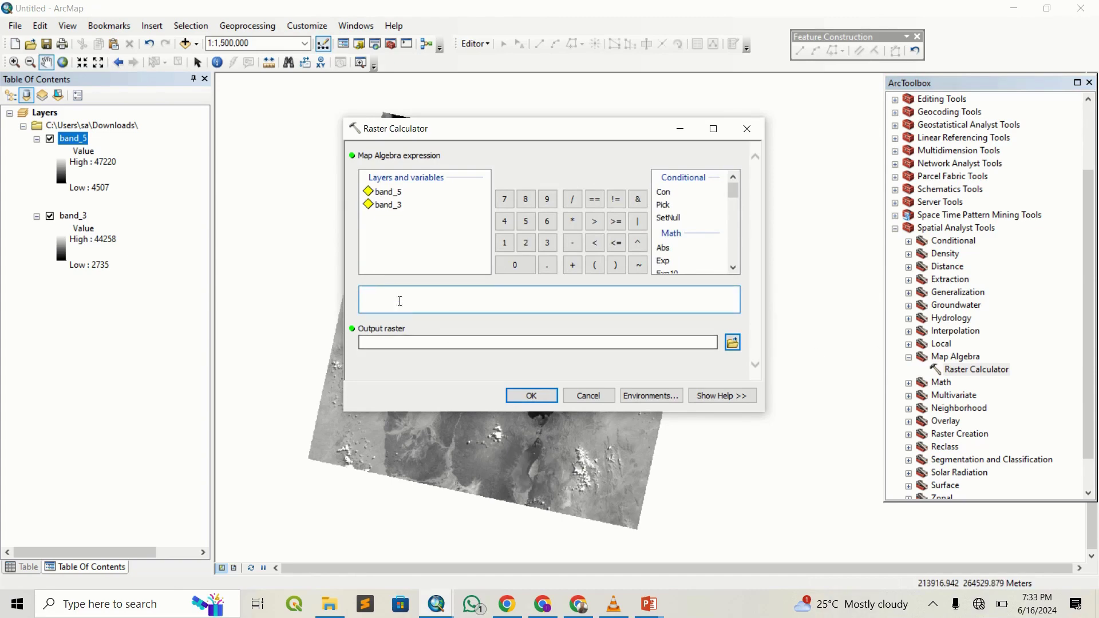
pyautogui.click(389, 205)
pyautogui.click(393, 193)
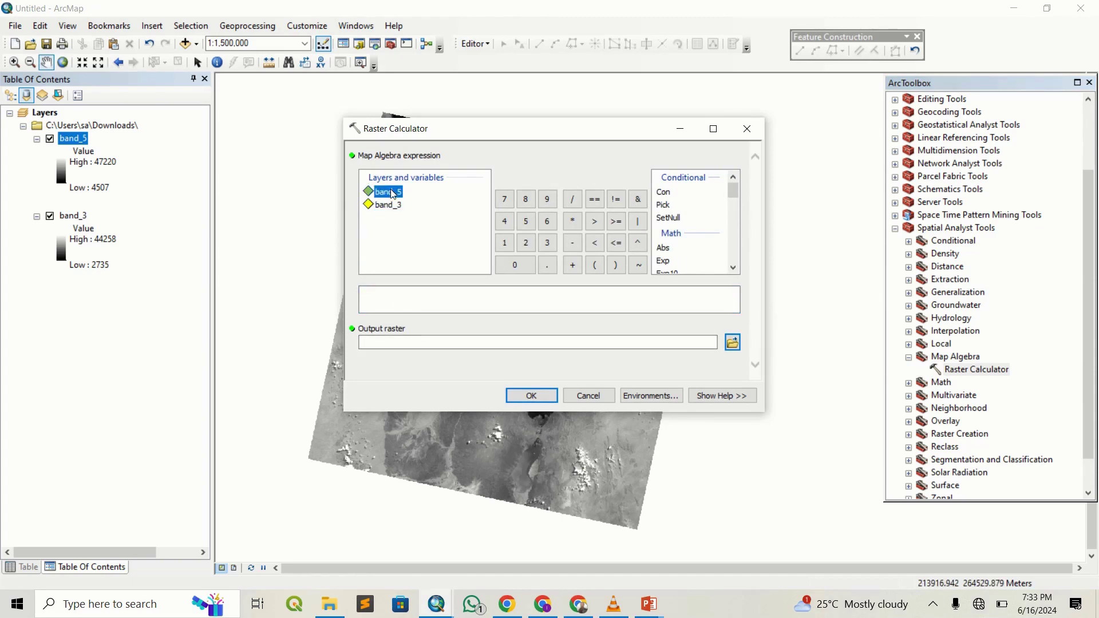
pyautogui.click(397, 207)
pyautogui.click(394, 193)
pyautogui.scroll(-1, 688, 248)
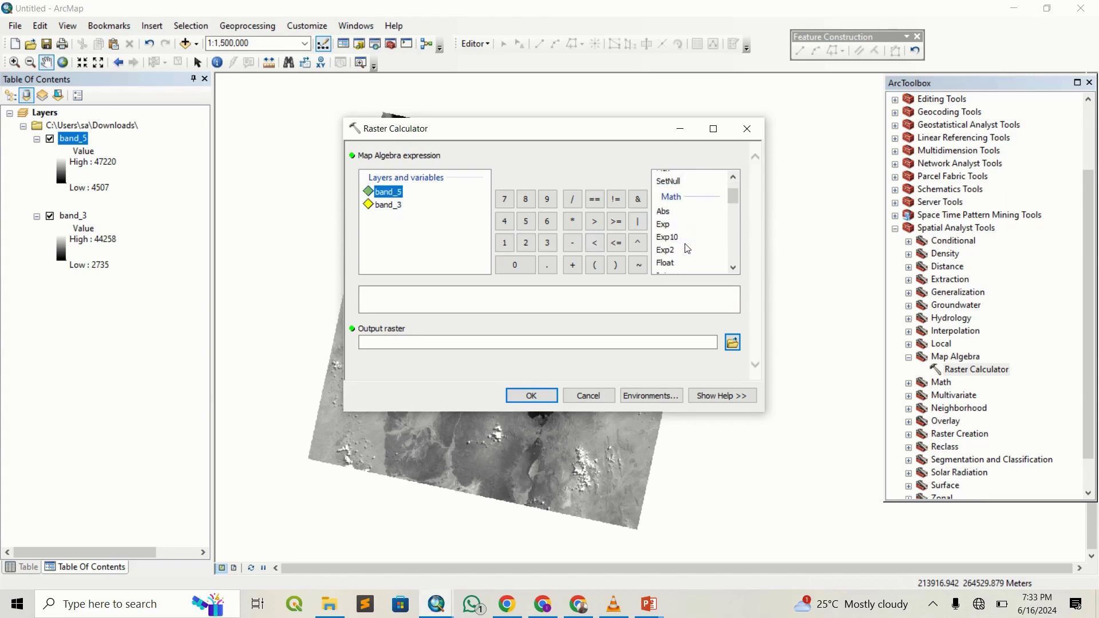
pyautogui.scroll(-1, 687, 250)
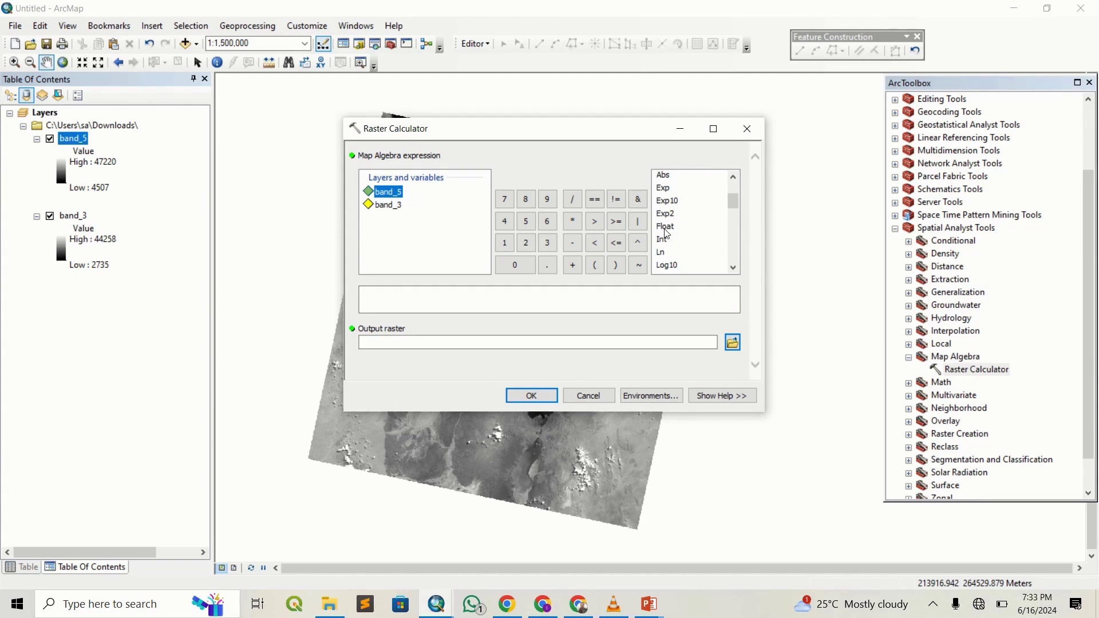
# Build the expression Float("band_3" - "band_5") / Float("band_3" + "band_5").
pyautogui.doubleClick(666, 227)
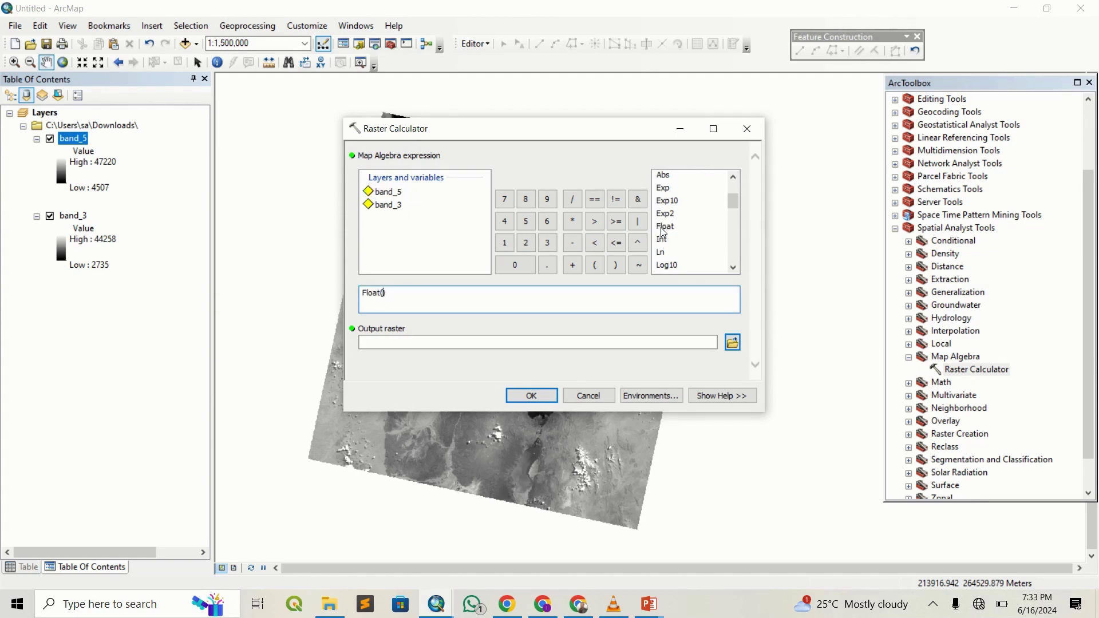
pyautogui.doubleClick(386, 205)
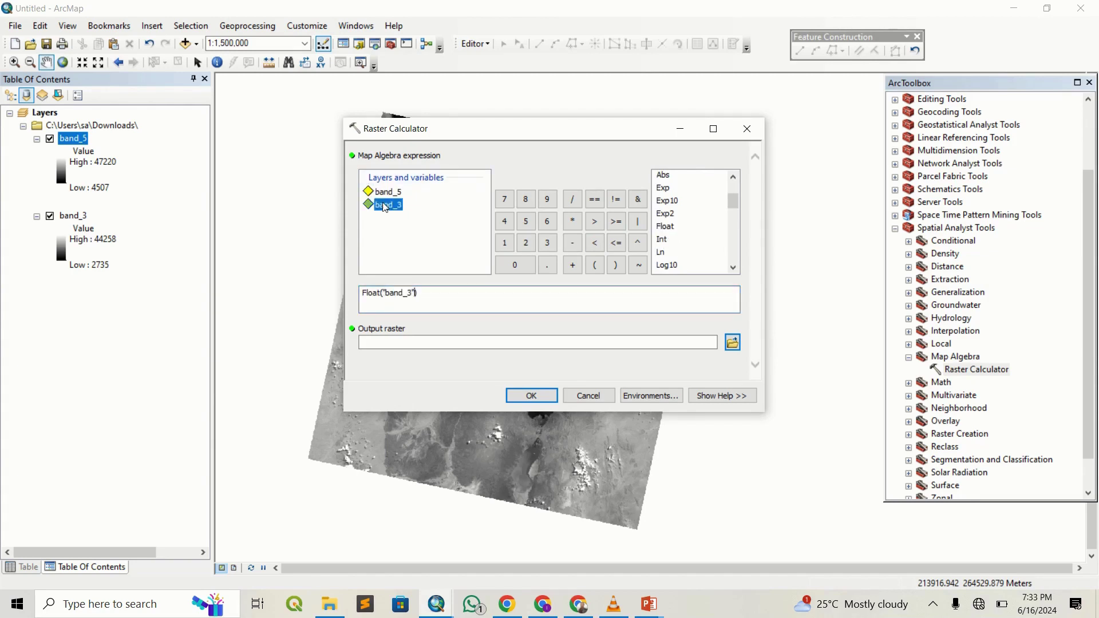
pyautogui.click(567, 244)
pyautogui.doubleClick(396, 194)
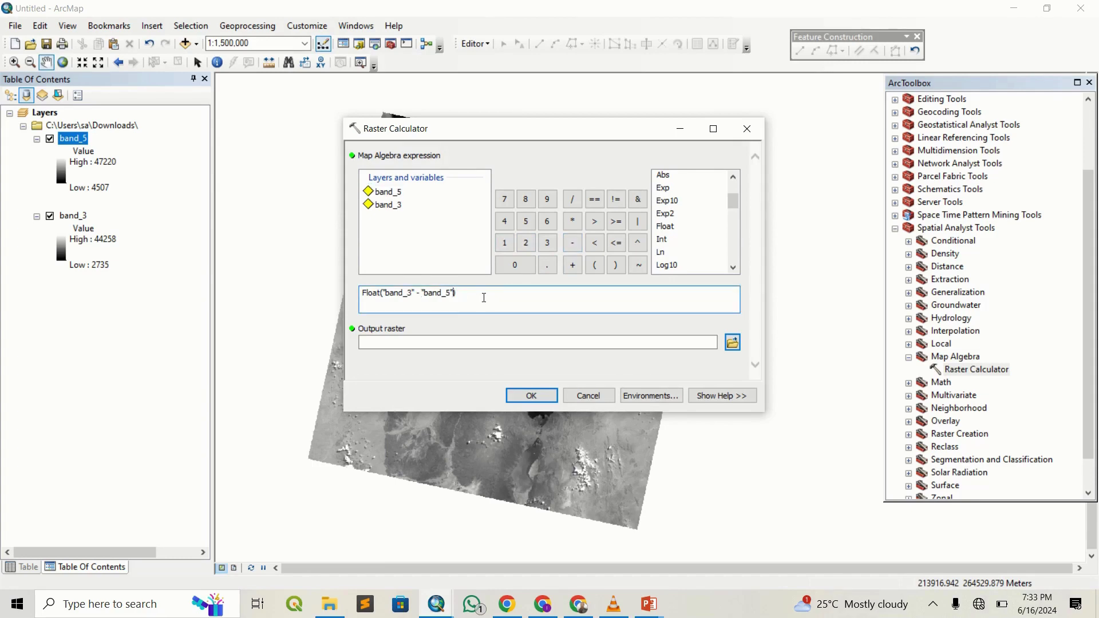
pyautogui.click(484, 297)
pyautogui.click(572, 202)
pyautogui.doubleClick(666, 229)
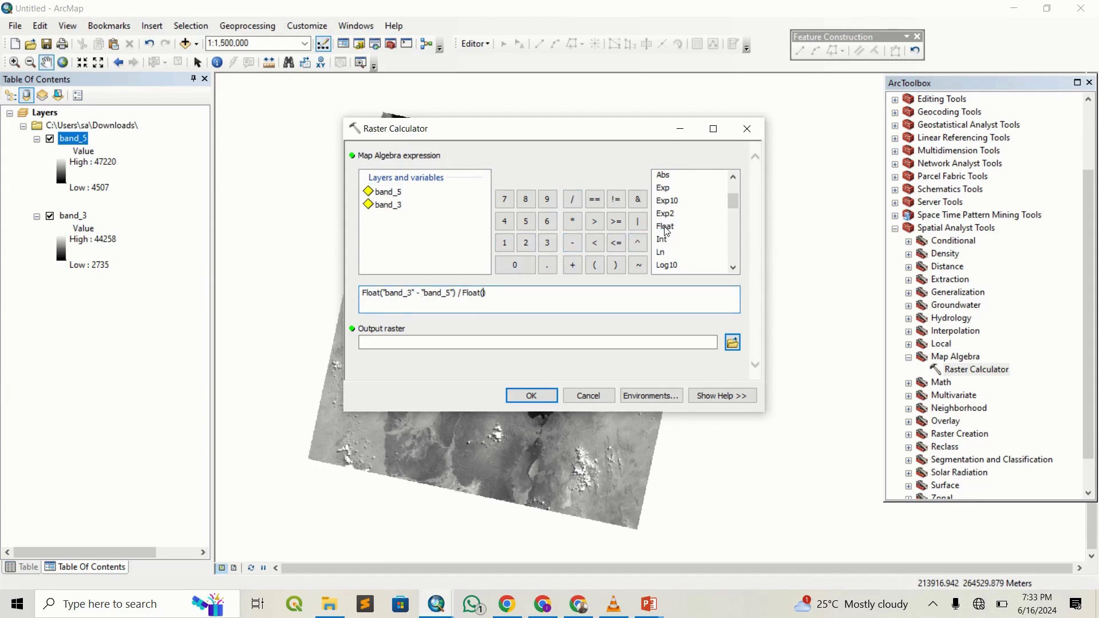
pyautogui.click(399, 212)
pyautogui.doubleClick(399, 207)
pyautogui.click(573, 265)
pyautogui.doubleClick(401, 194)
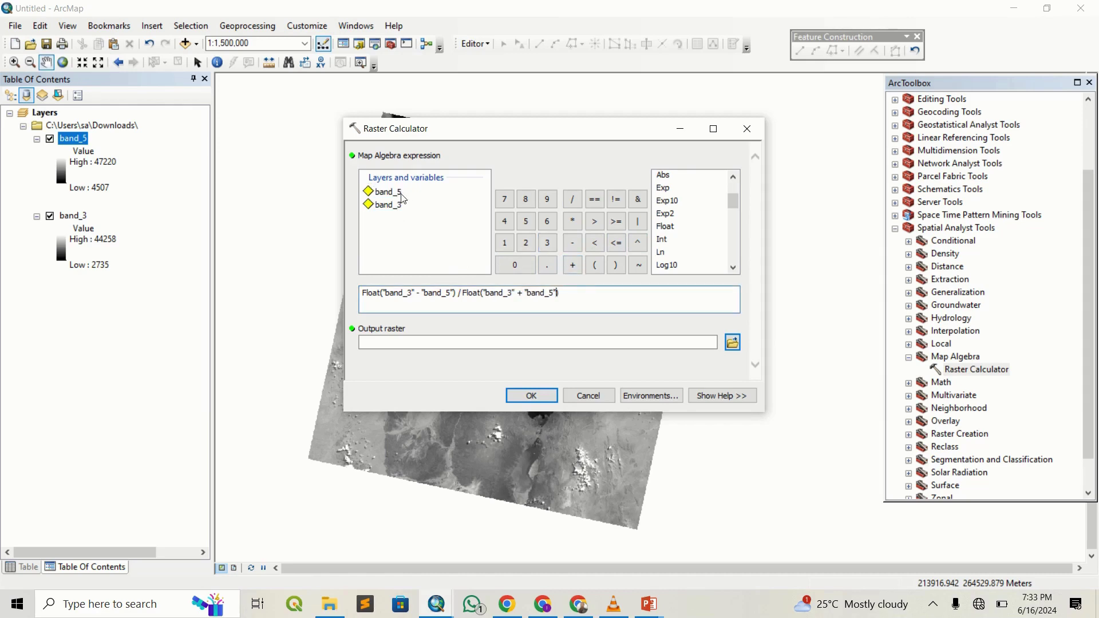
# Name the output raster ndwi in Default2.gdb and run the calculation.
pyautogui.click(732, 345)
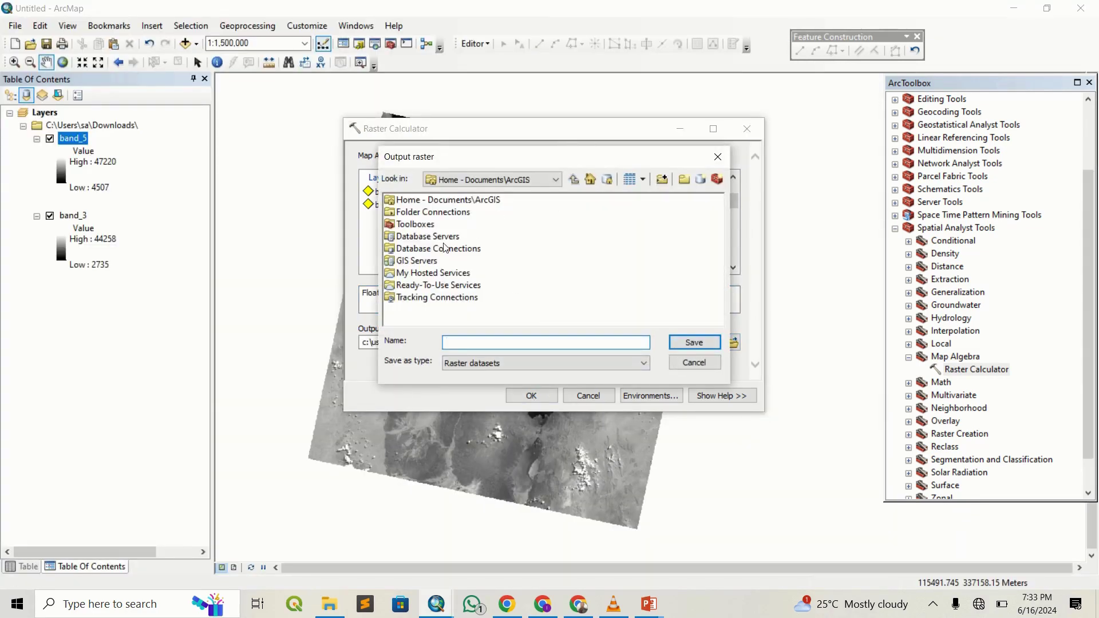
pyautogui.click(607, 180)
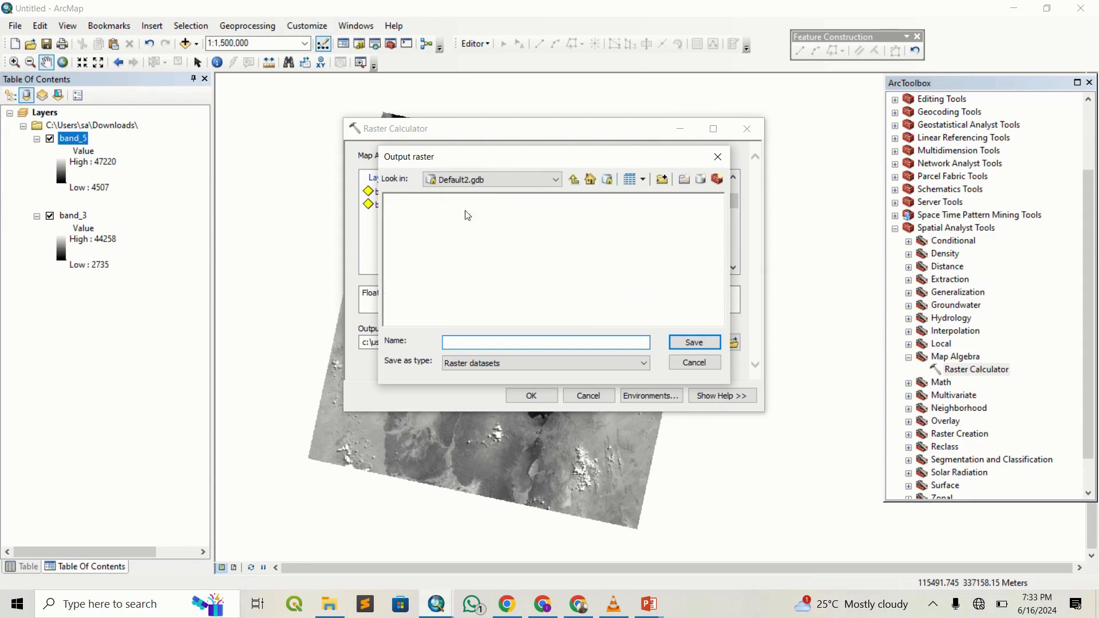
pyautogui.write('ndwi')
pyautogui.press('Return')
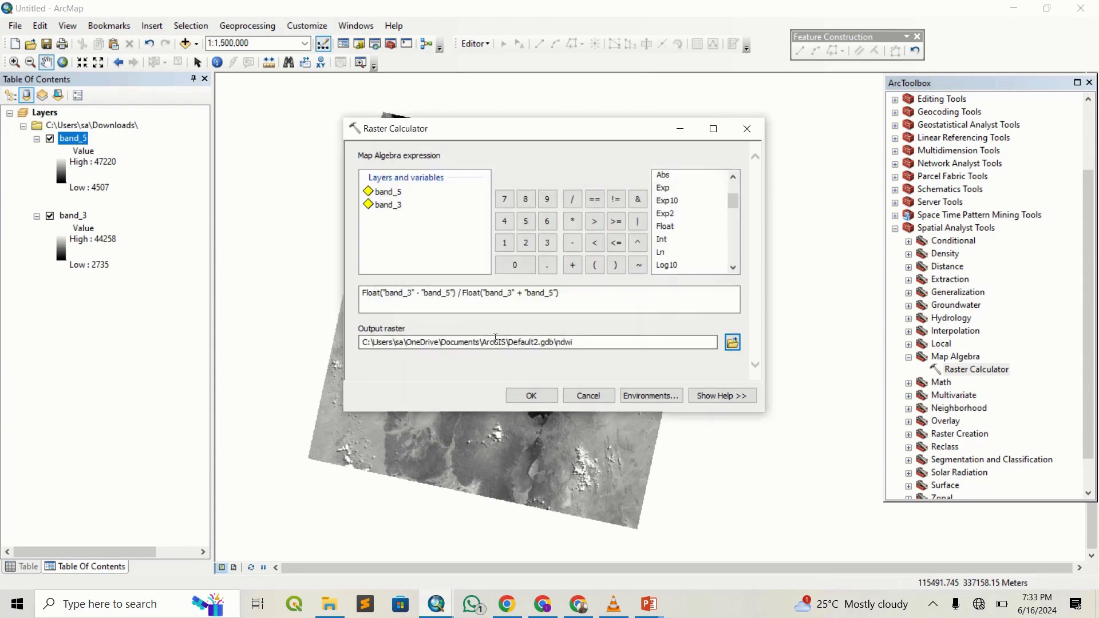
pyautogui.click(519, 396)
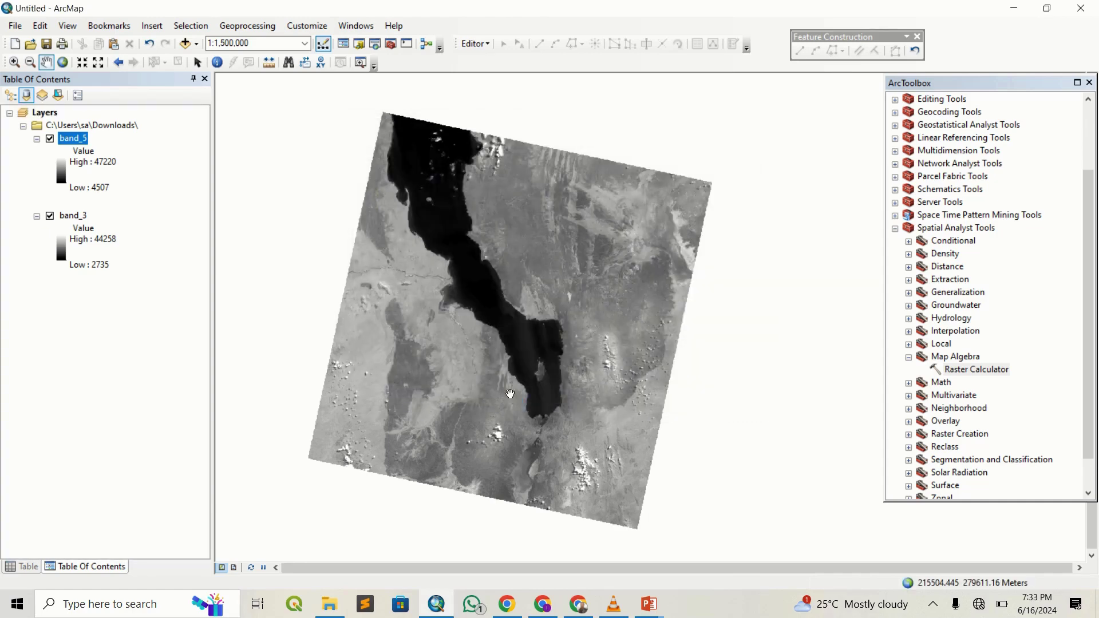
# Pan the map to view the new ndwi raster, values -0.684558 to 0.262209.
pyautogui.moveTo(511, 394); pyautogui.dragTo(546, 401)
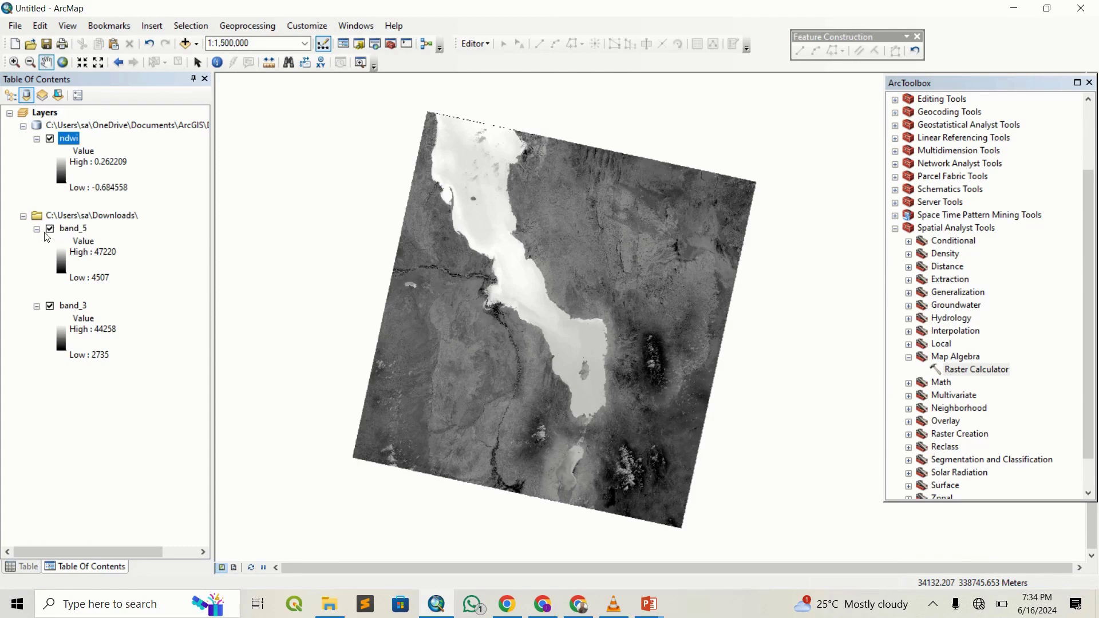
# Delete the Downloads group holding band_3 and band_5, then pan around the ndwi raster.
pyautogui.rightClick(89, 212)
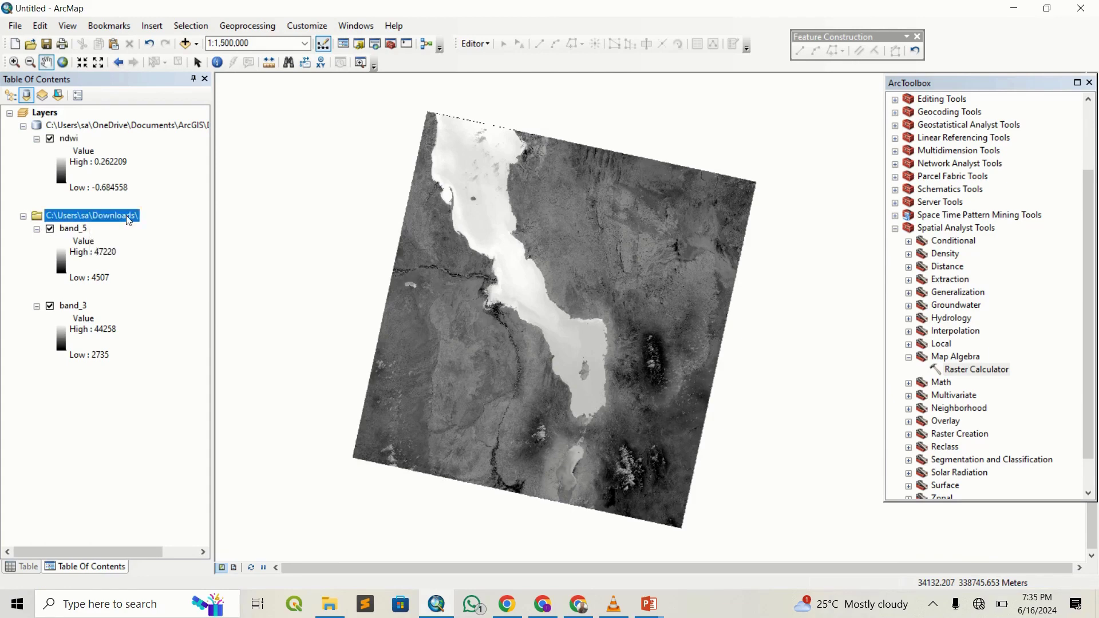
pyautogui.press('Delete')
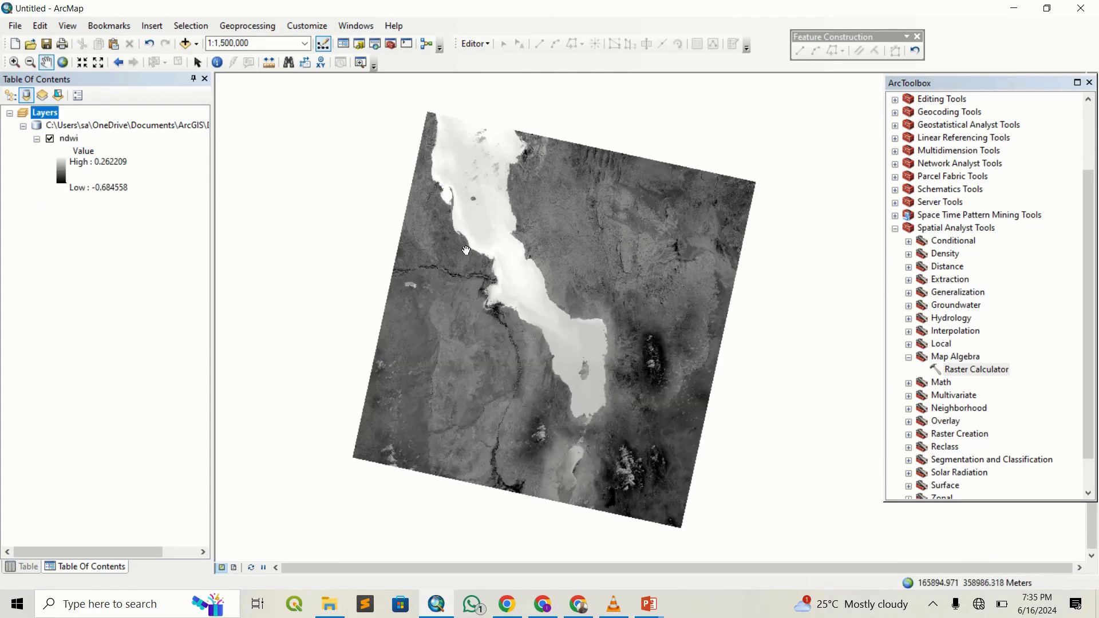
pyautogui.moveTo(466, 249); pyautogui.dragTo(456, 254)
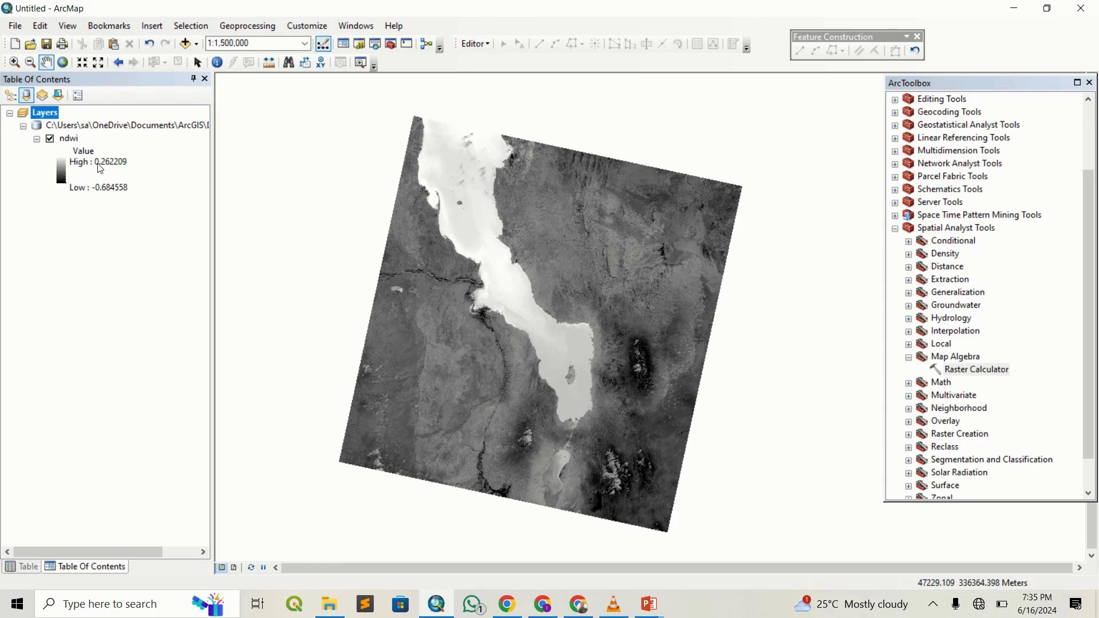
pyautogui.moveTo(467, 184); pyautogui.dragTo(446, 185)
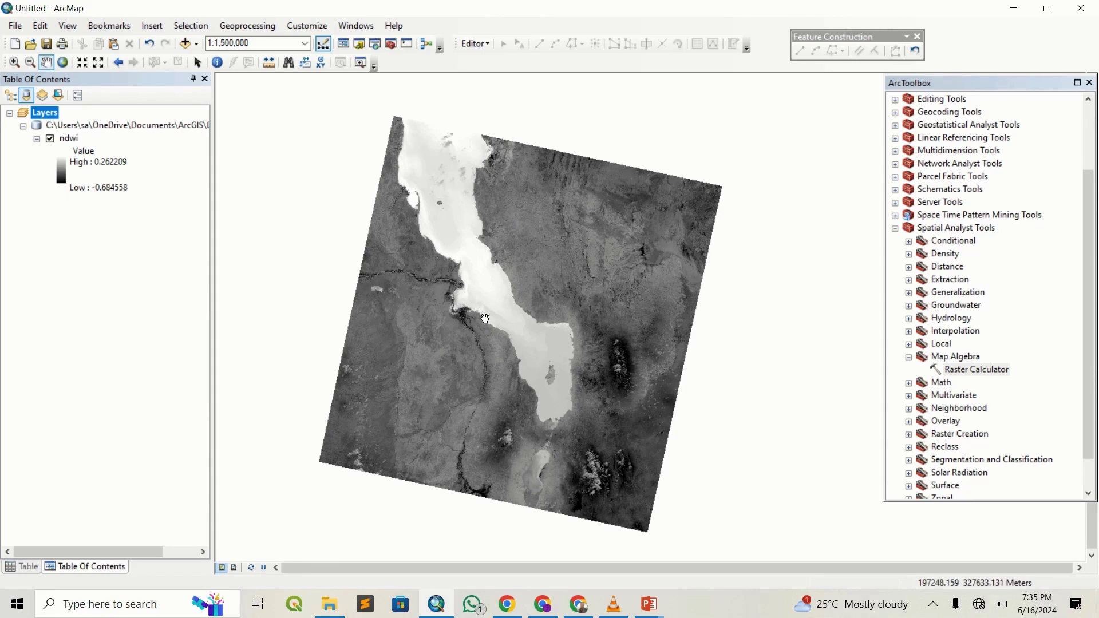
pyautogui.moveTo(474, 369); pyautogui.dragTo(466, 369)
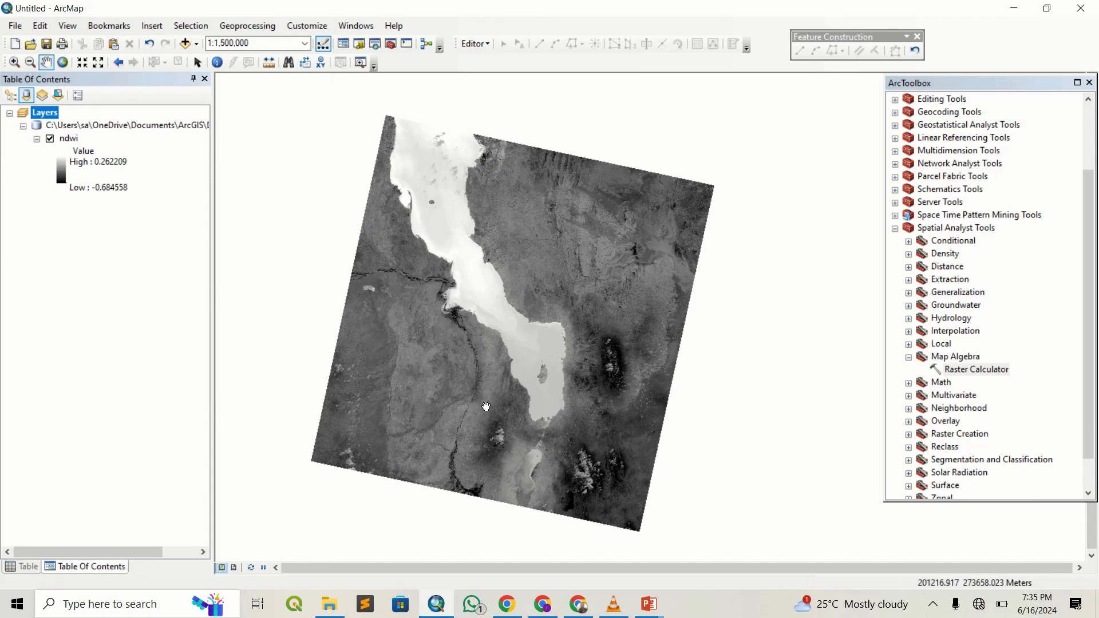
pyautogui.click(105, 195)
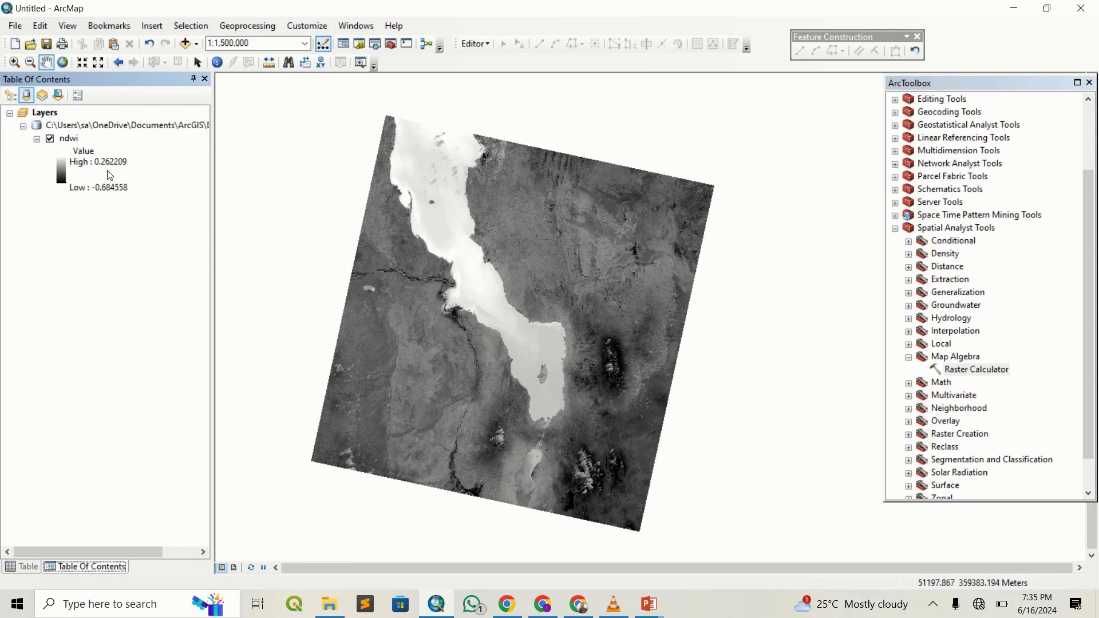
pyautogui.moveTo(396, 295); pyautogui.dragTo(395, 298)
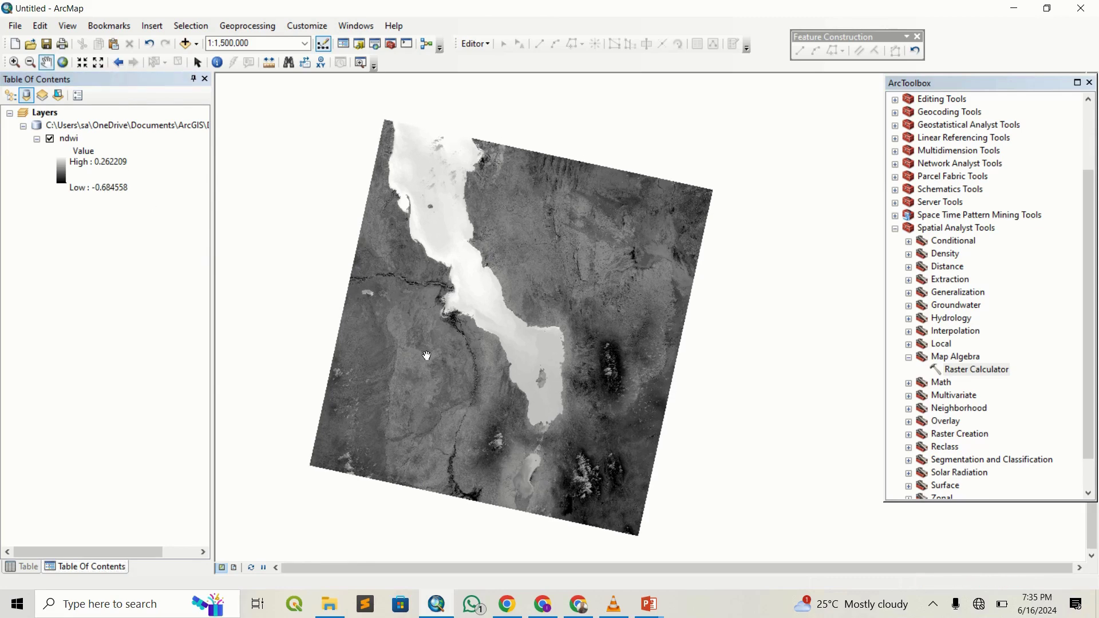
pyautogui.moveTo(424, 352); pyautogui.dragTo(462, 361)
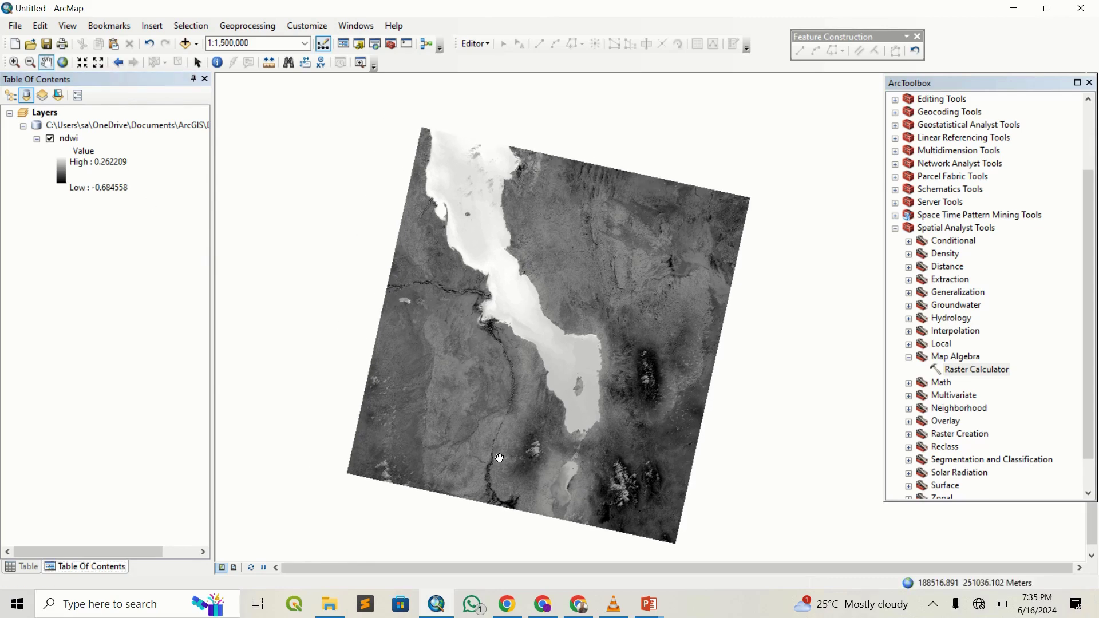
pyautogui.click(69, 139)
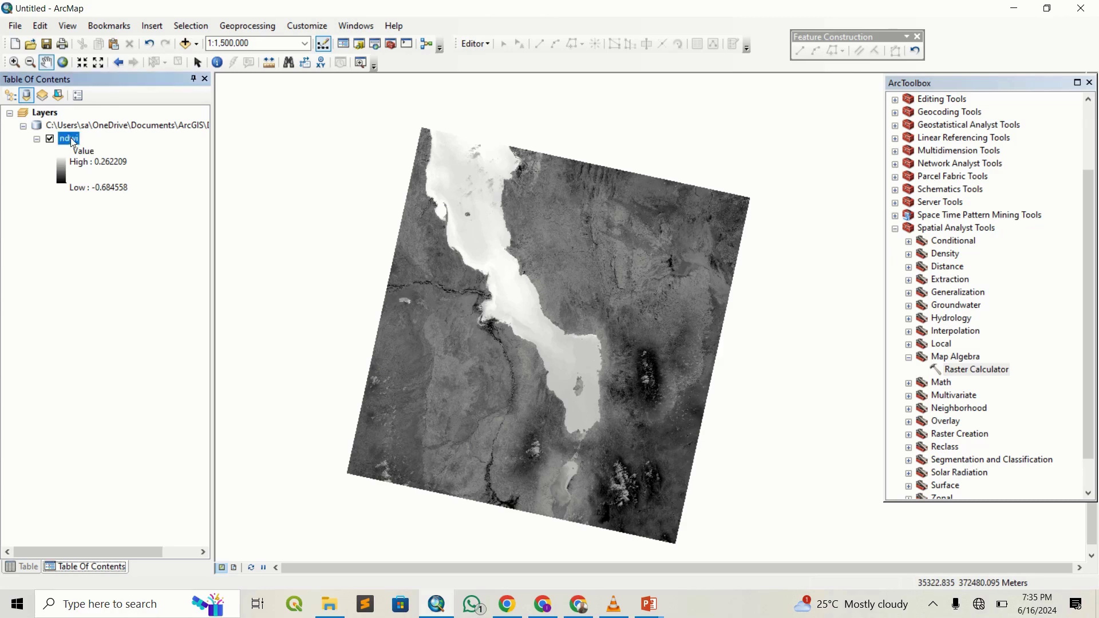
# Give ndwi Classified symbology: 4 classes, red-yellow-green-blue ramp, hillshade effect on, and apply.
pyautogui.click(69, 138)
pyautogui.doubleClick(69, 138)
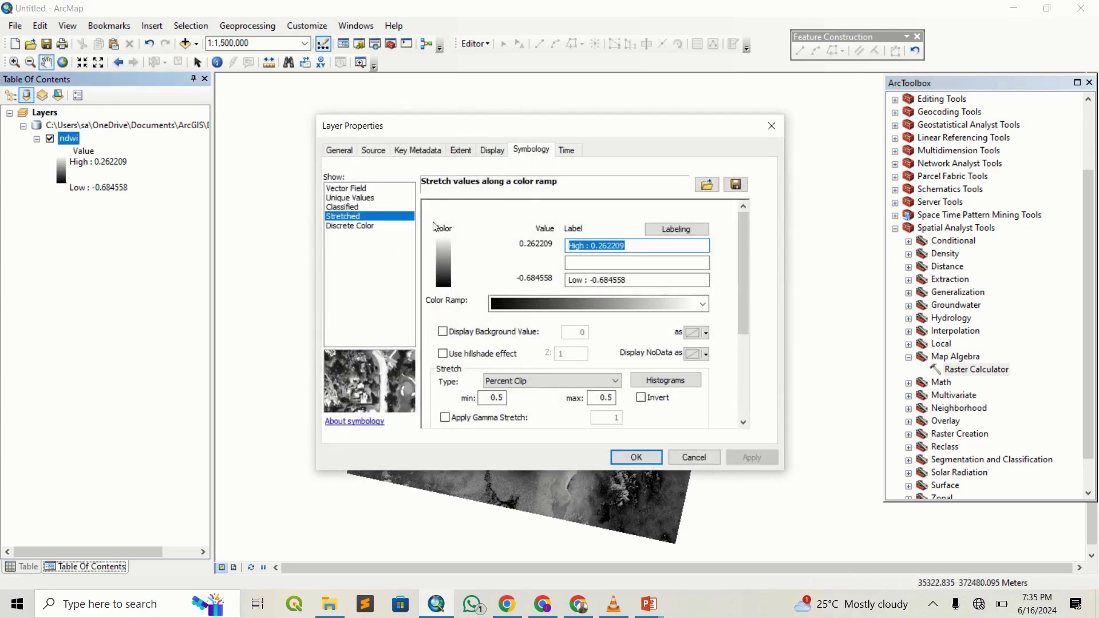
pyautogui.click(343, 207)
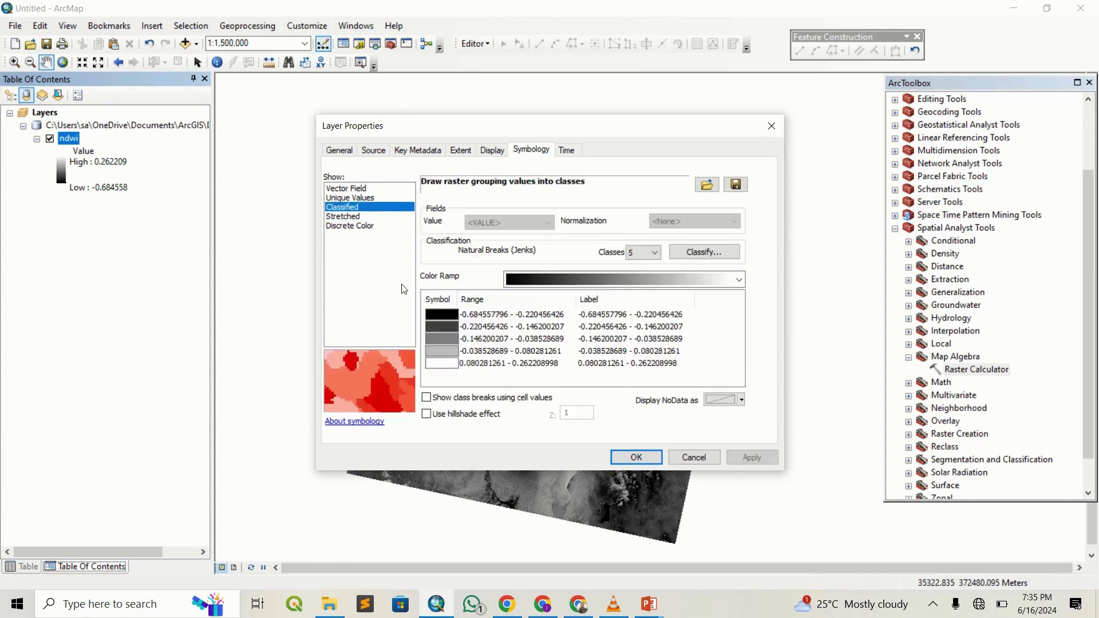
pyautogui.click(643, 252)
pyautogui.click(642, 280)
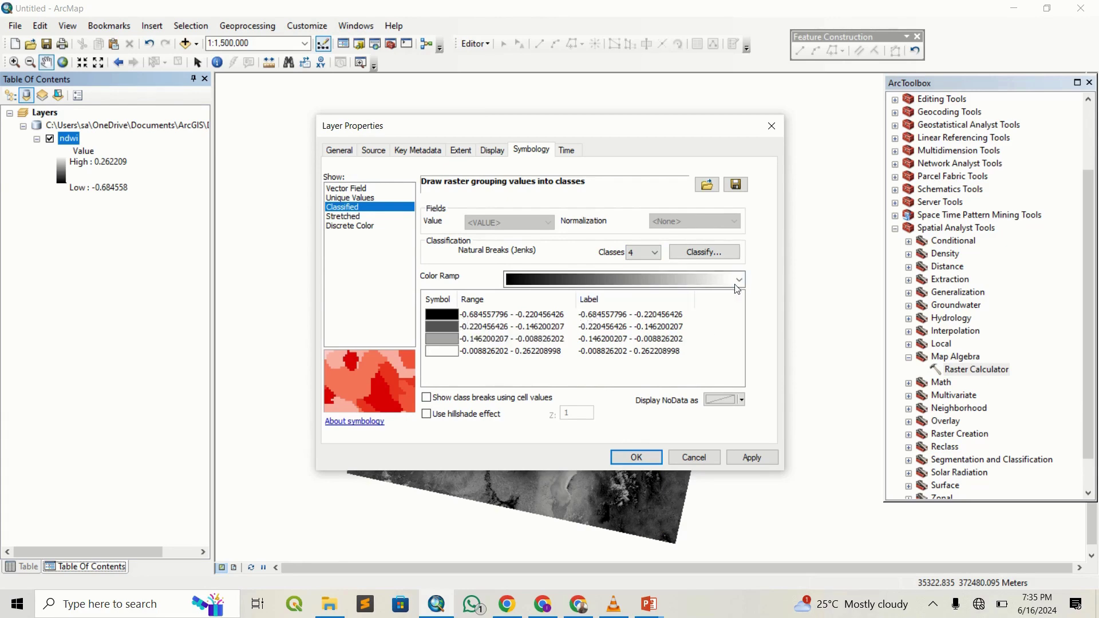
pyautogui.click(633, 280)
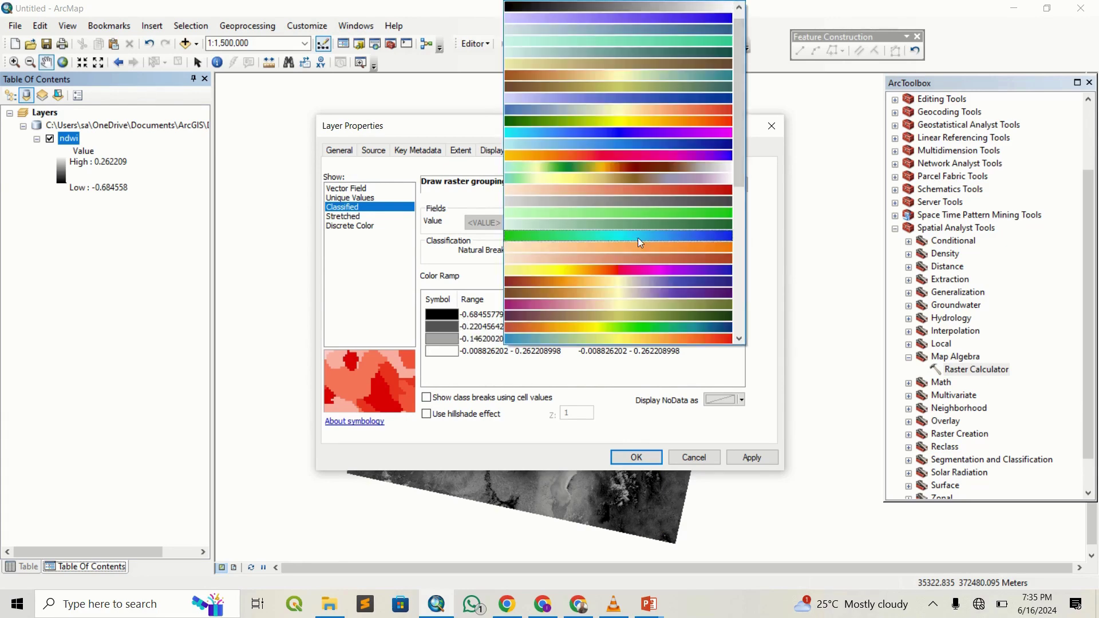
pyautogui.click(646, 329)
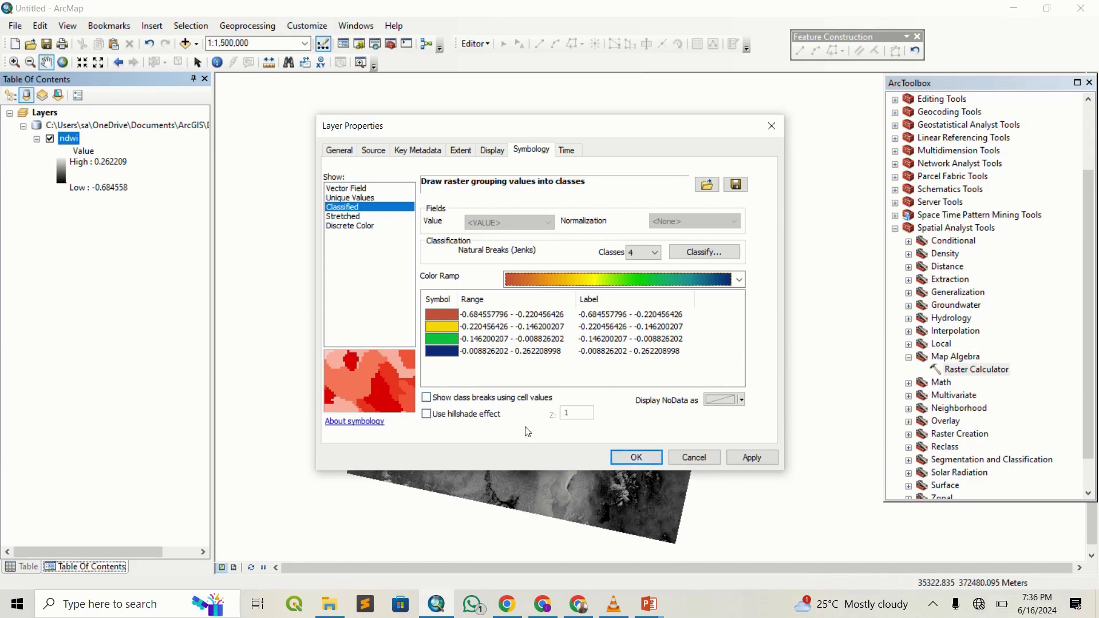
pyautogui.click(427, 415)
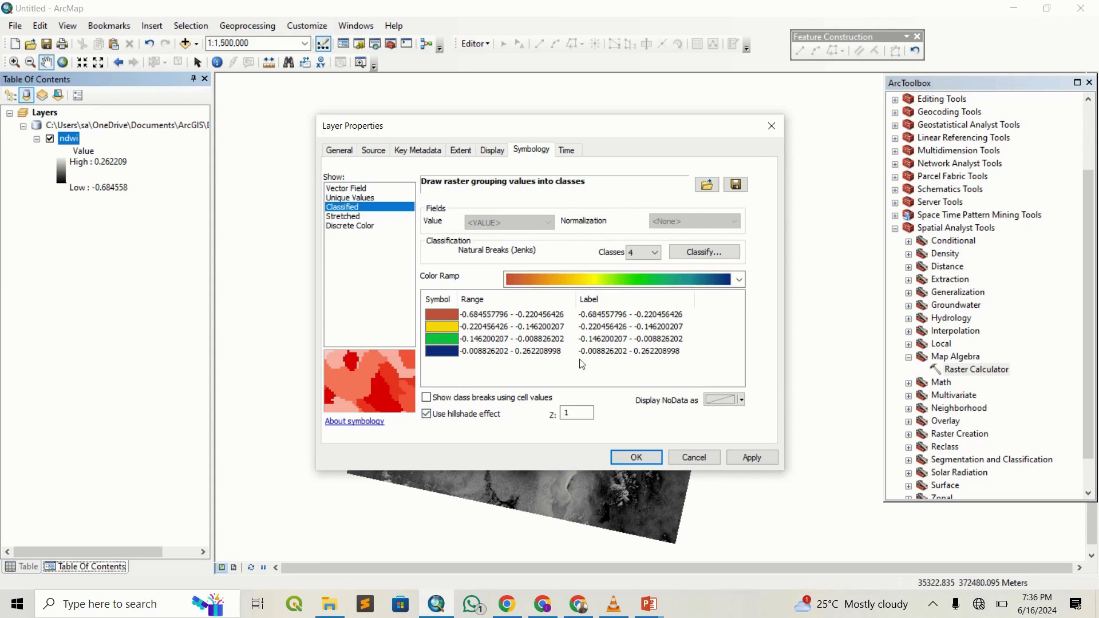
pyautogui.click(743, 457)
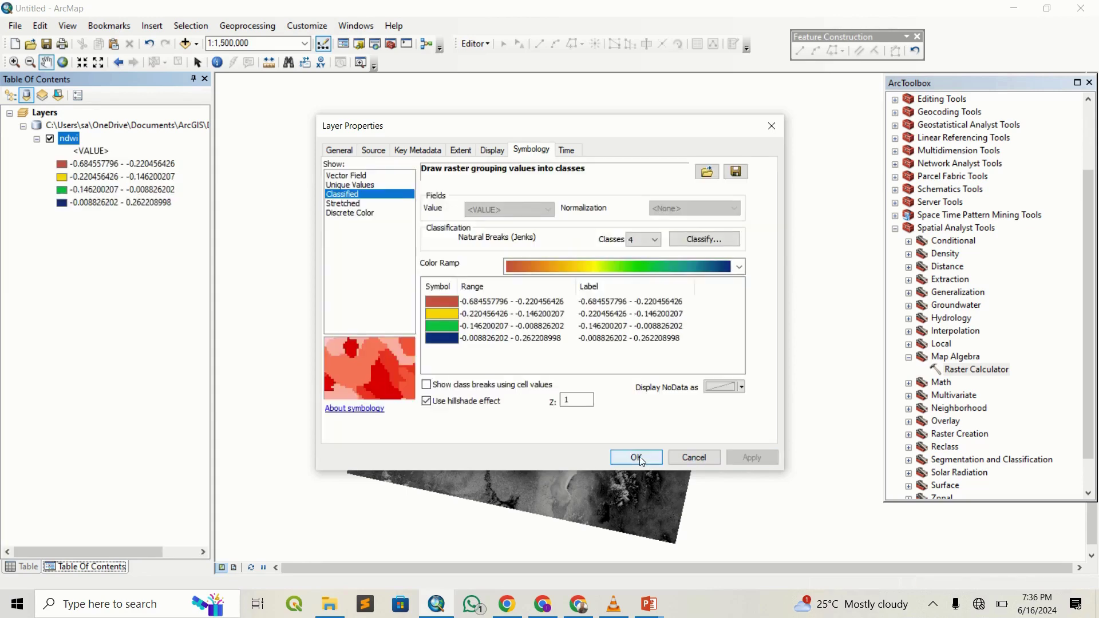
# Close Layer Properties with OK and zoom to the full ndwi layer.
pyautogui.click(636, 457)
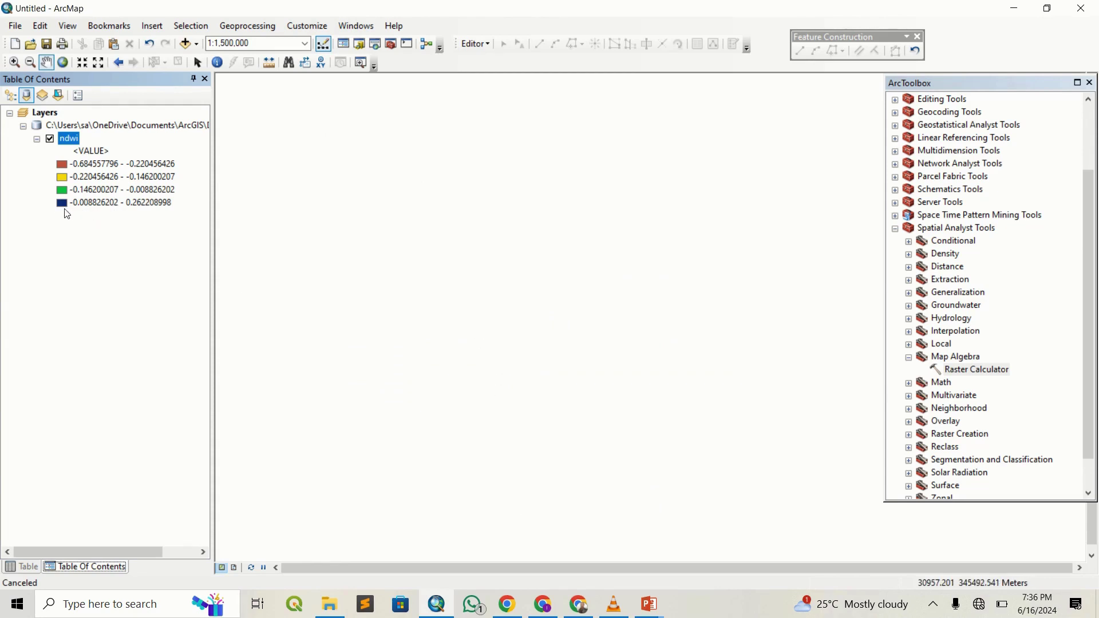
pyautogui.rightClick(72, 138)
pyautogui.click(109, 213)
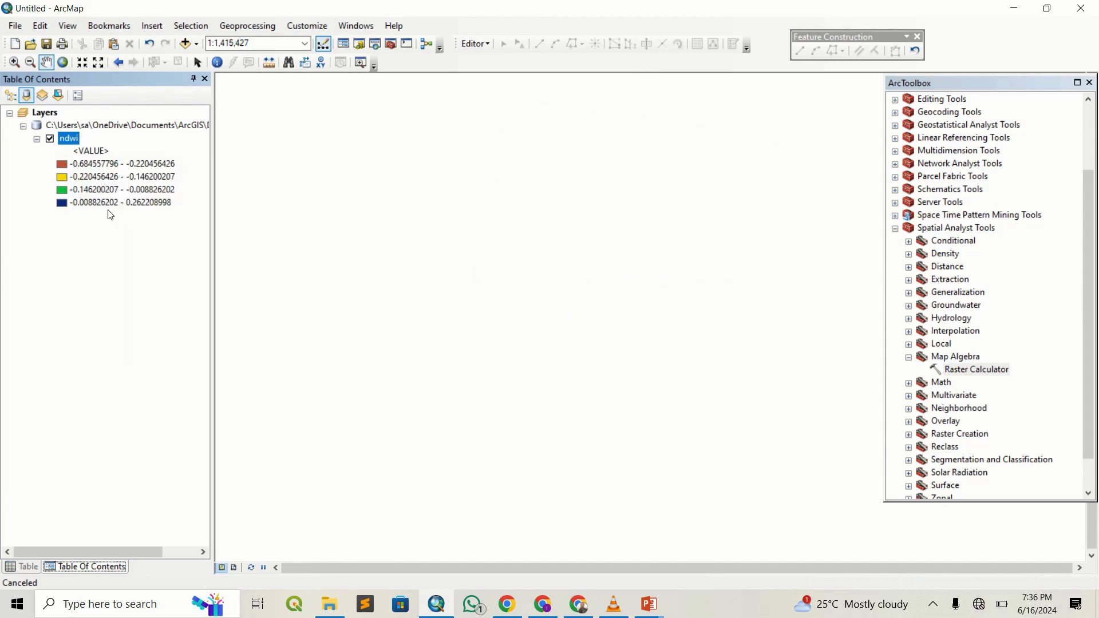
pyautogui.moveTo(613, 317); pyautogui.dragTo(519, 330)
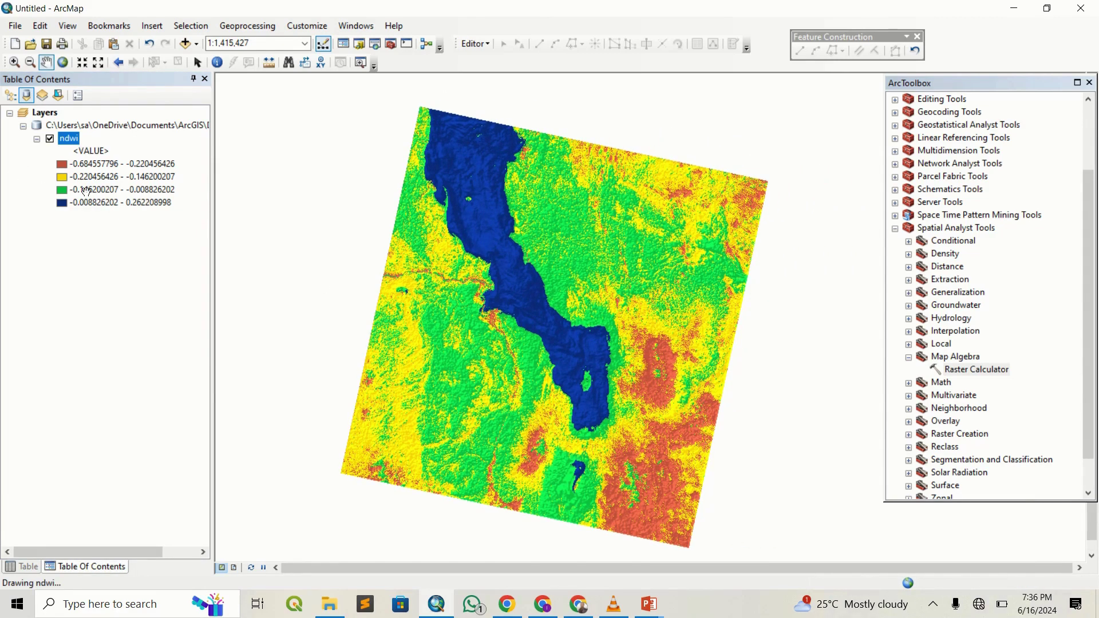
# Inspect the blue, green and yellow legend classes while panning the classified map.
pyautogui.click(71, 206)
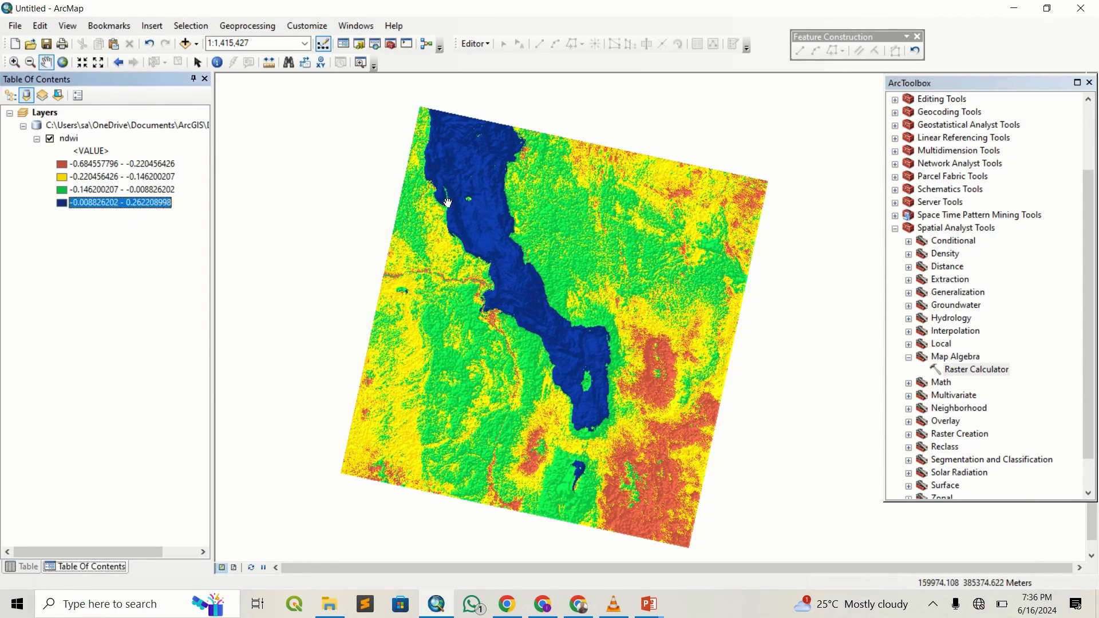
pyautogui.moveTo(484, 221); pyautogui.dragTo(498, 226)
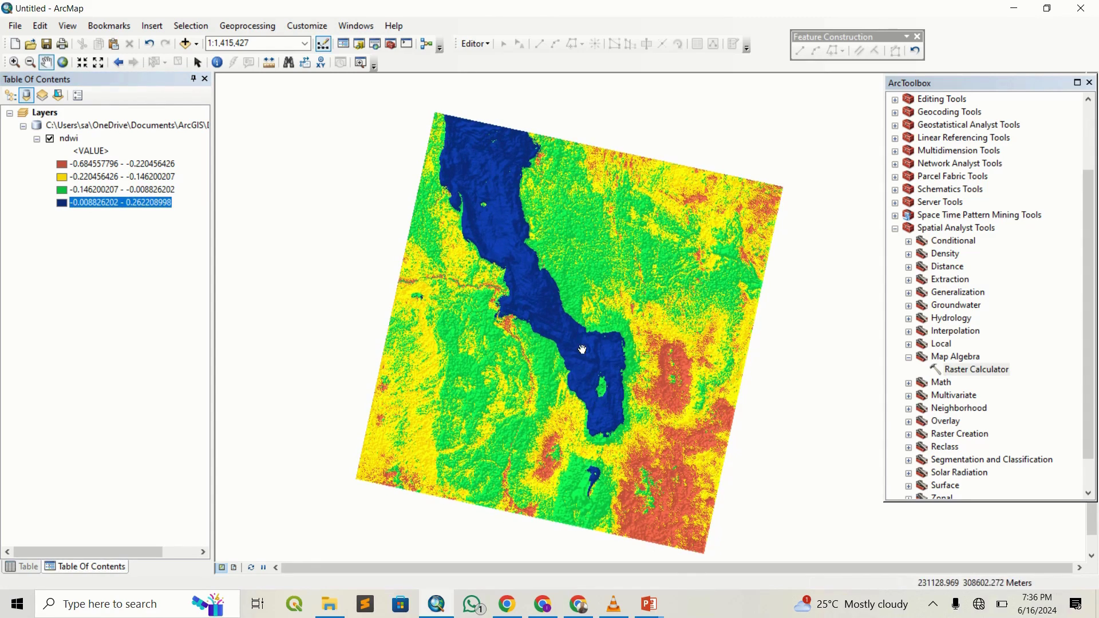
pyautogui.click(110, 189)
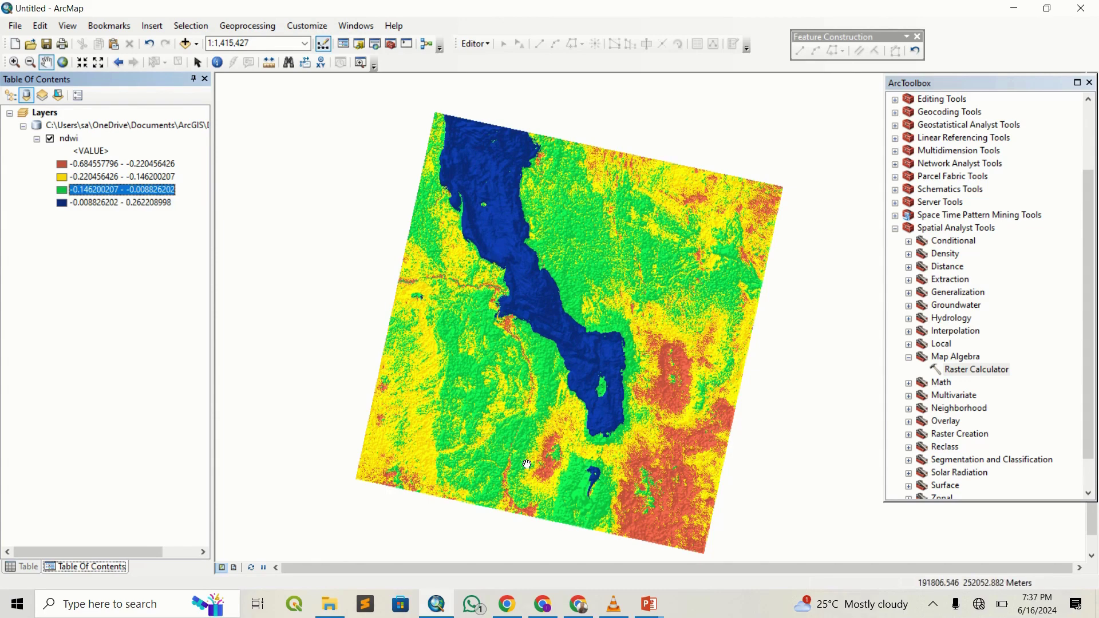
pyautogui.moveTo(381, 309); pyautogui.dragTo(363, 296)
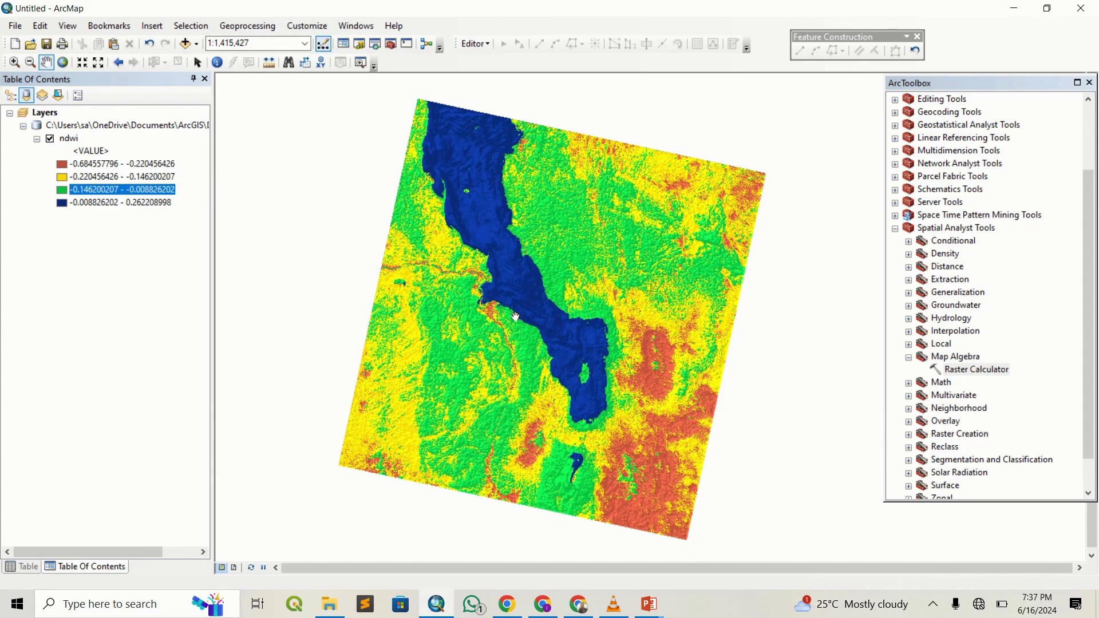
pyautogui.click(94, 178)
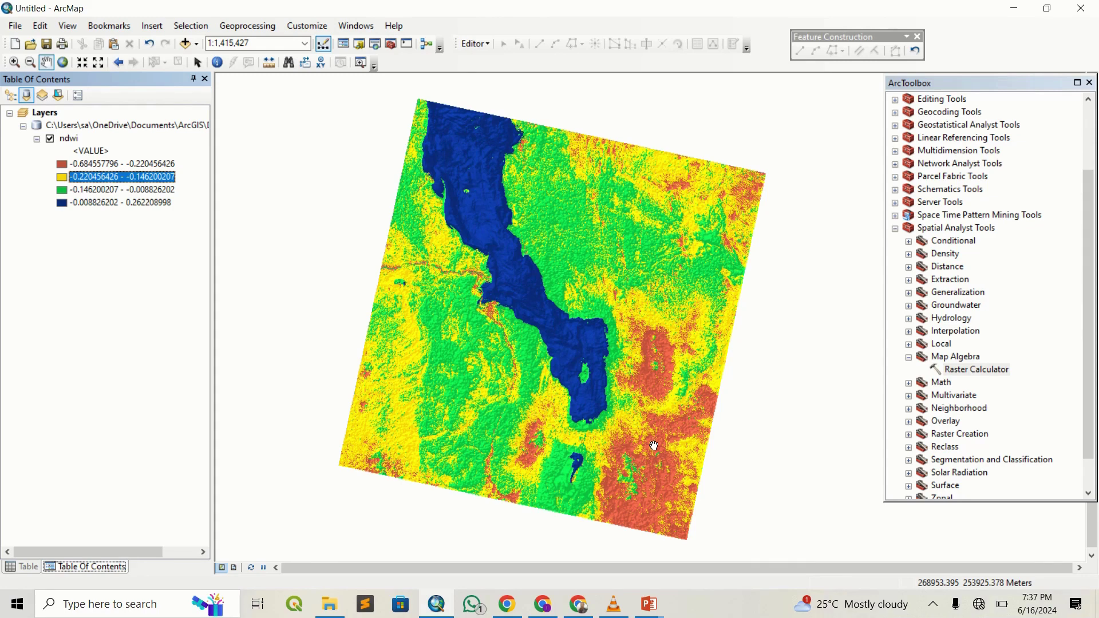
pyautogui.moveTo(654, 445); pyautogui.dragTo(653, 462)
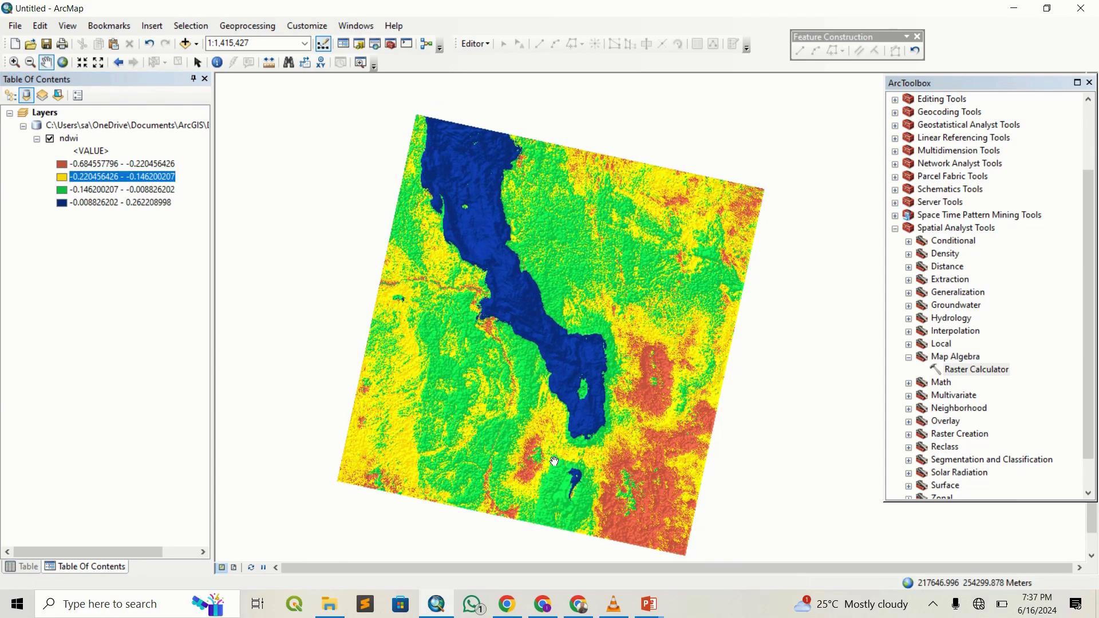